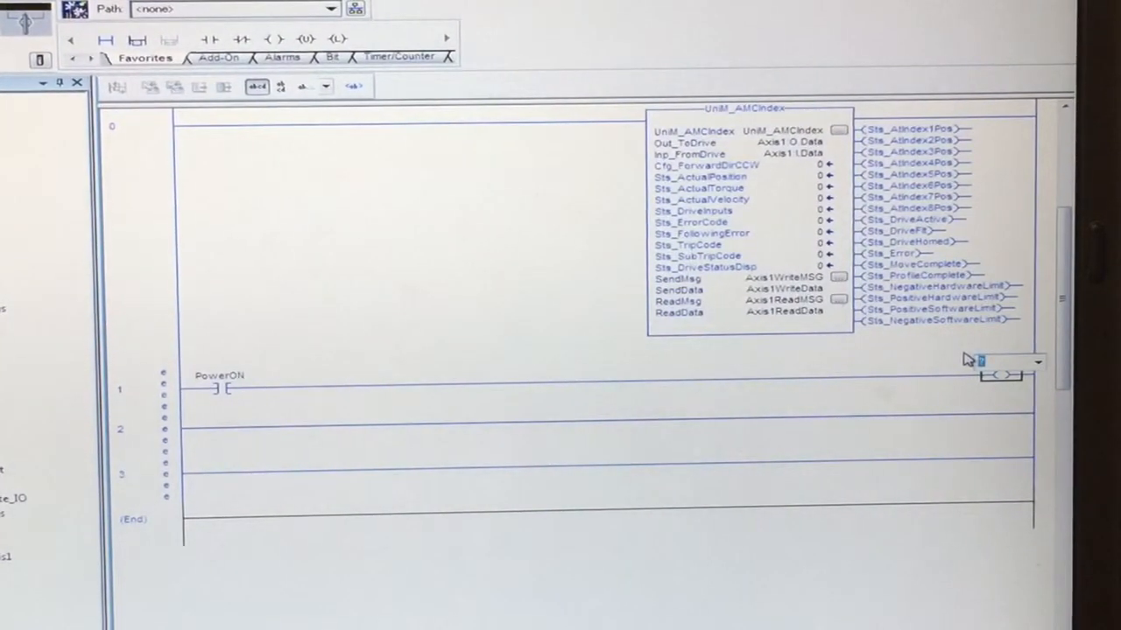
Assign rung 1's output coil the tag UniM_AMCIndex.Cmd_Run.
{"action": "left_click", "coordinate": [981, 362]}
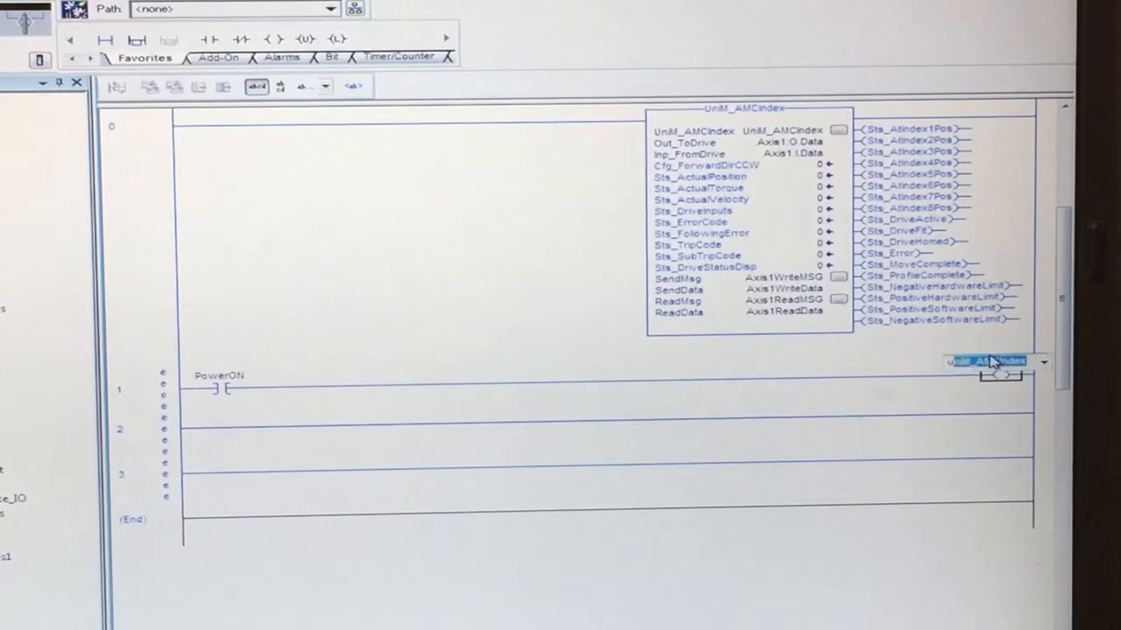
{"action": "double_click", "coordinate": [994, 362]}
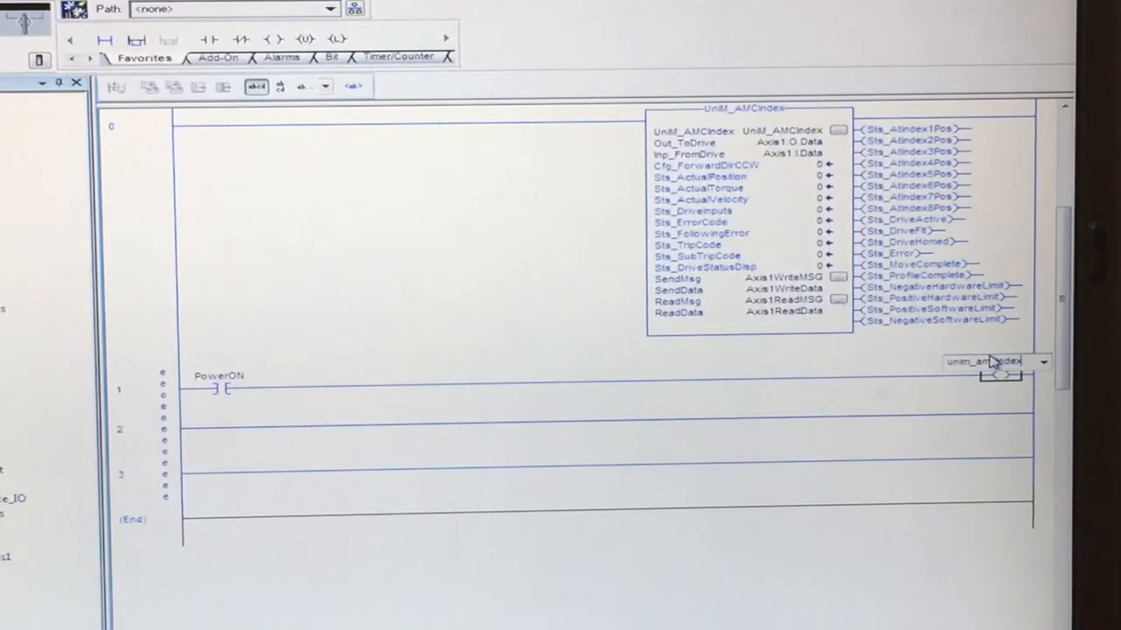
{"action": "type", "text": ".c"}
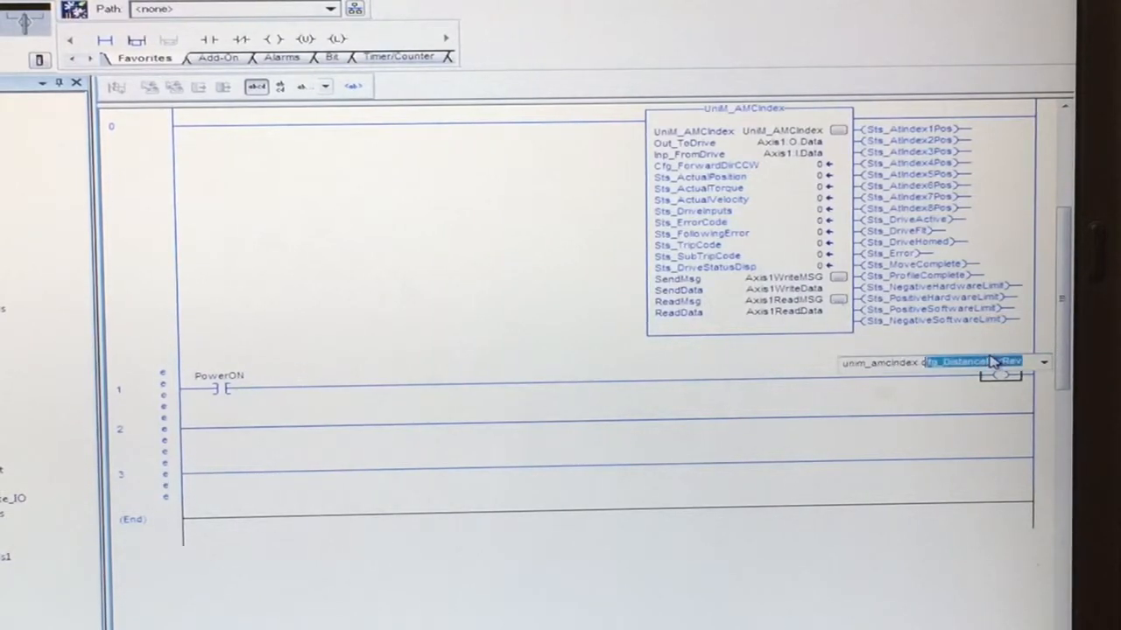
{"action": "type", "text": "md_"}
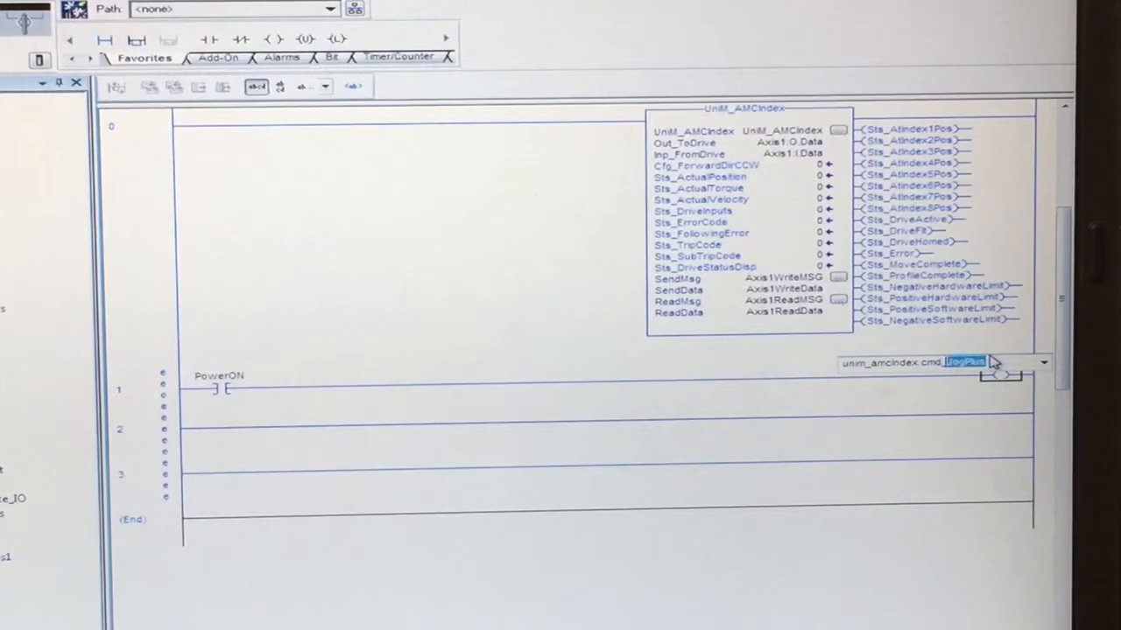
{"action": "type", "text": "r"}
{"action": "key", "text": "Return"}
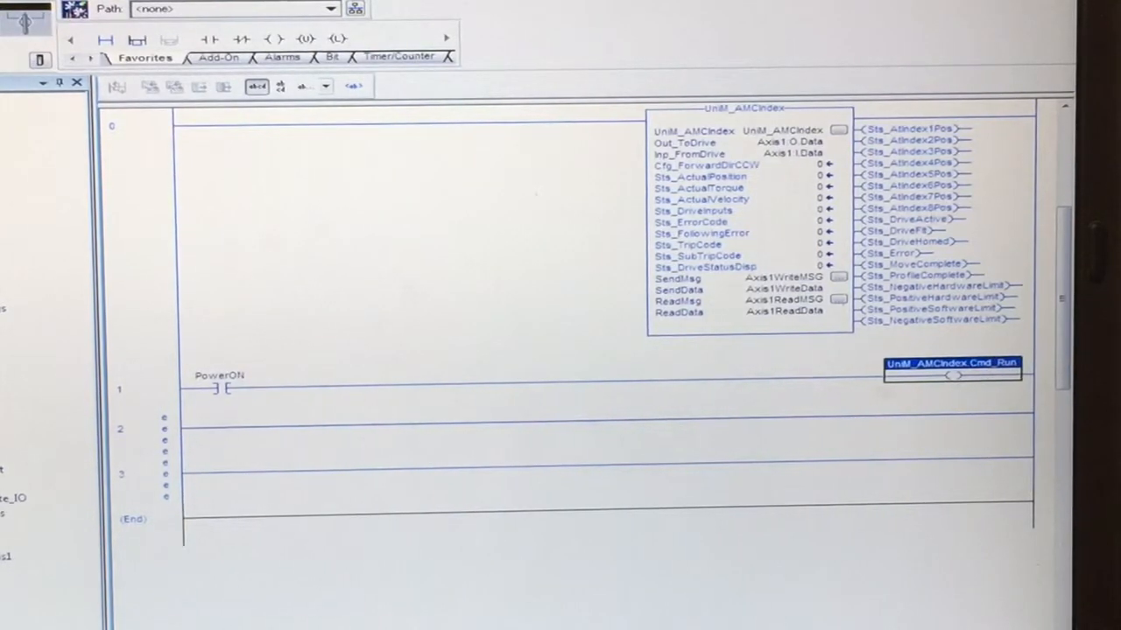
Add a normally open contact tagged Jog_Plus to rung 2.
{"action": "left_click", "coordinate": [166, 433]}
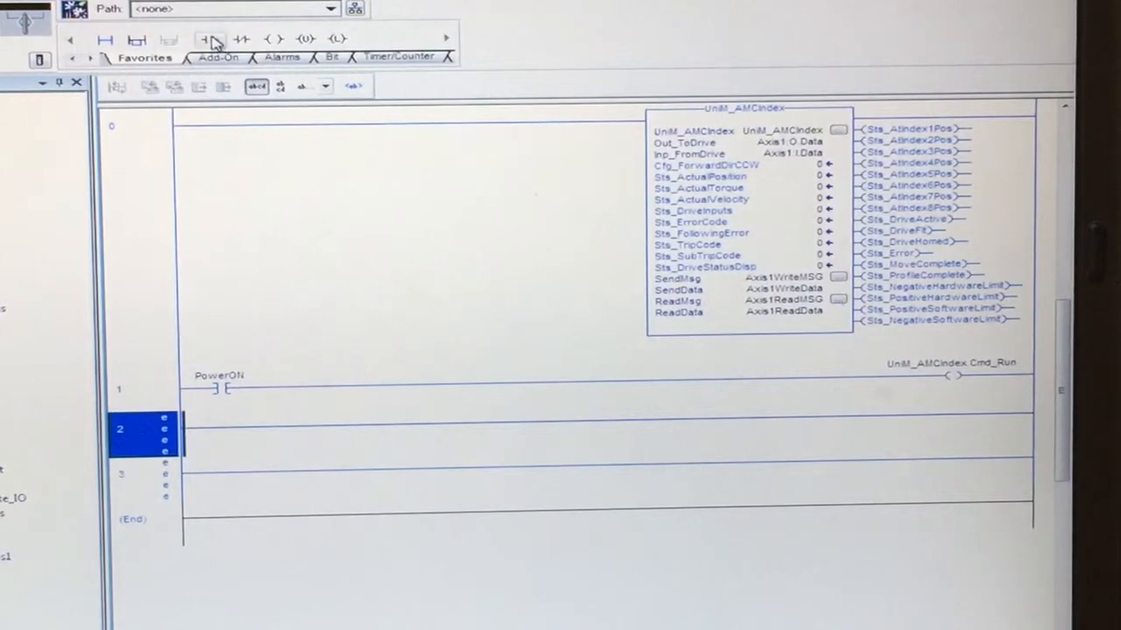
{"action": "left_click", "coordinate": [213, 41]}
{"action": "double_click", "coordinate": [214, 423]}
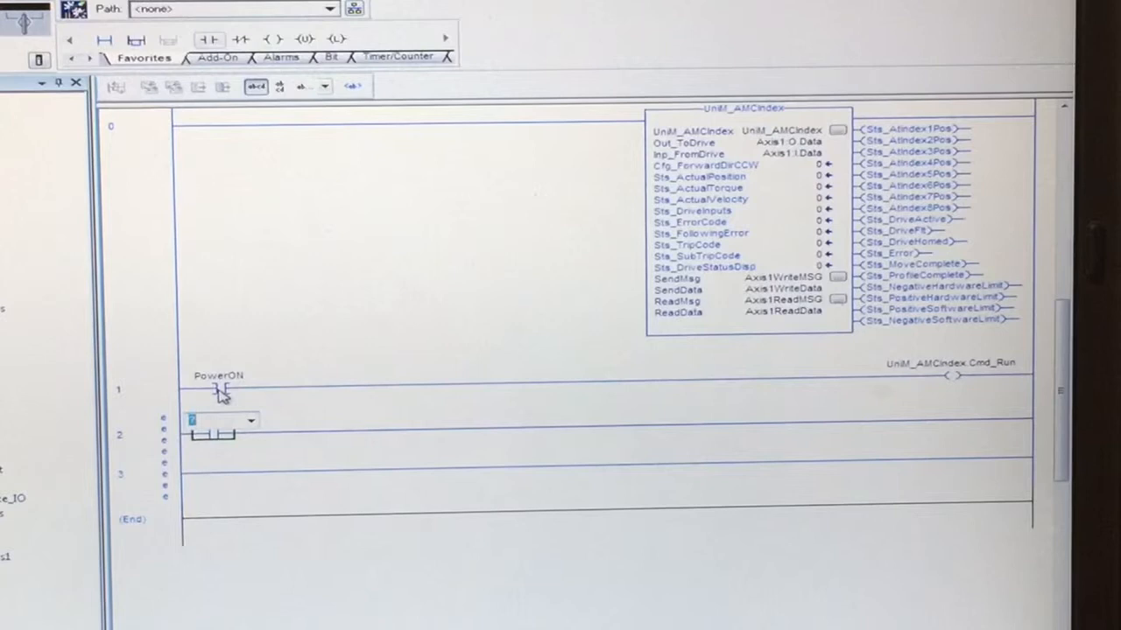
{"action": "type", "text": "Jog_"}
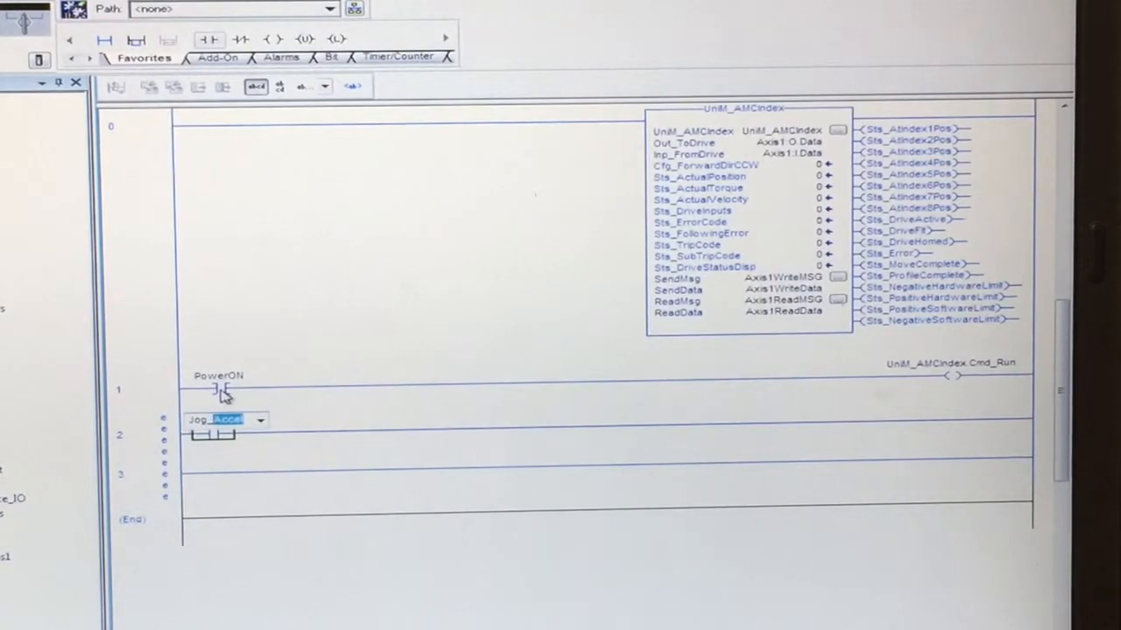
{"action": "type", "text": "c"}
{"action": "key", "text": "Return"}
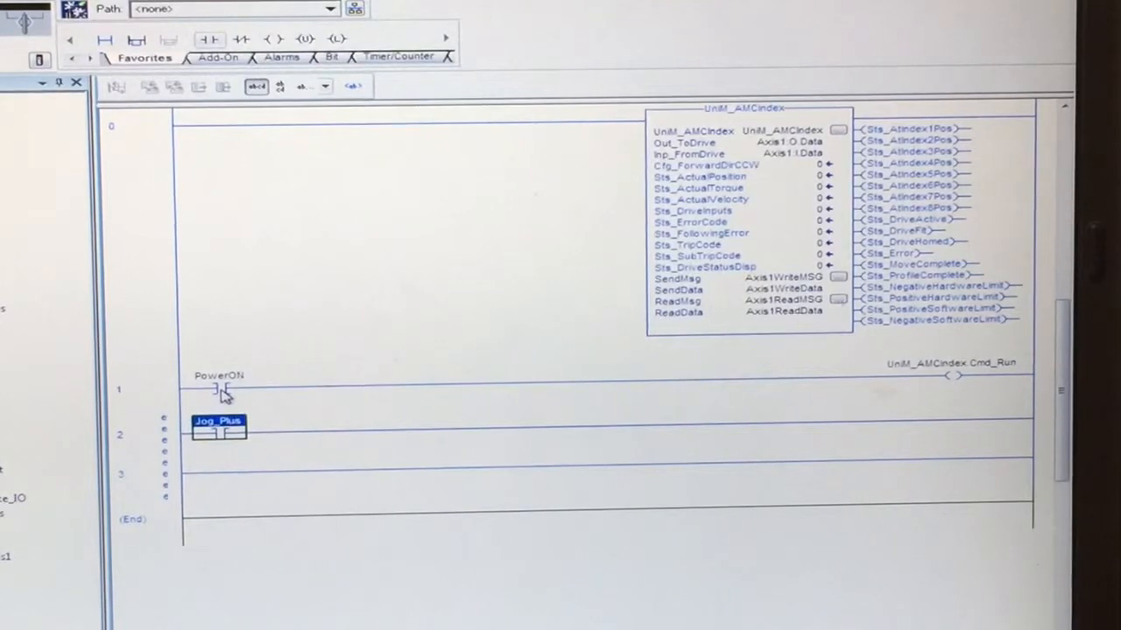
Add an output coil on rung 2 tagged UniM_AMCIndex.Cmd_JogPlus, copied from rung 1's Cmd_Run.
{"action": "left_click", "coordinate": [282, 41]}
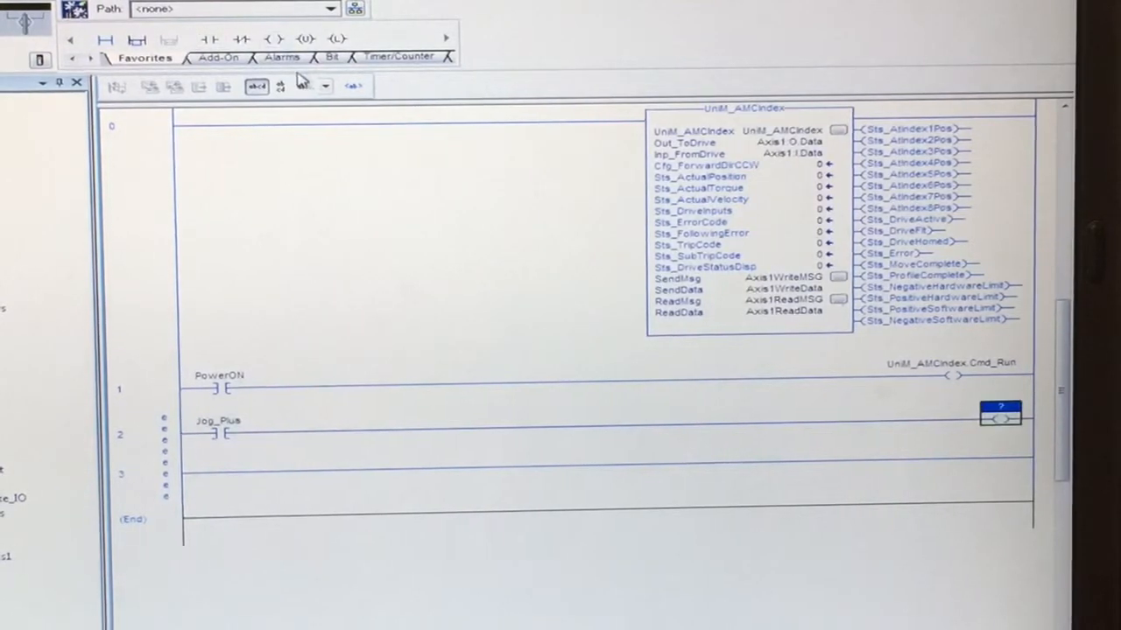
{"action": "left_click", "coordinate": [950, 363]}
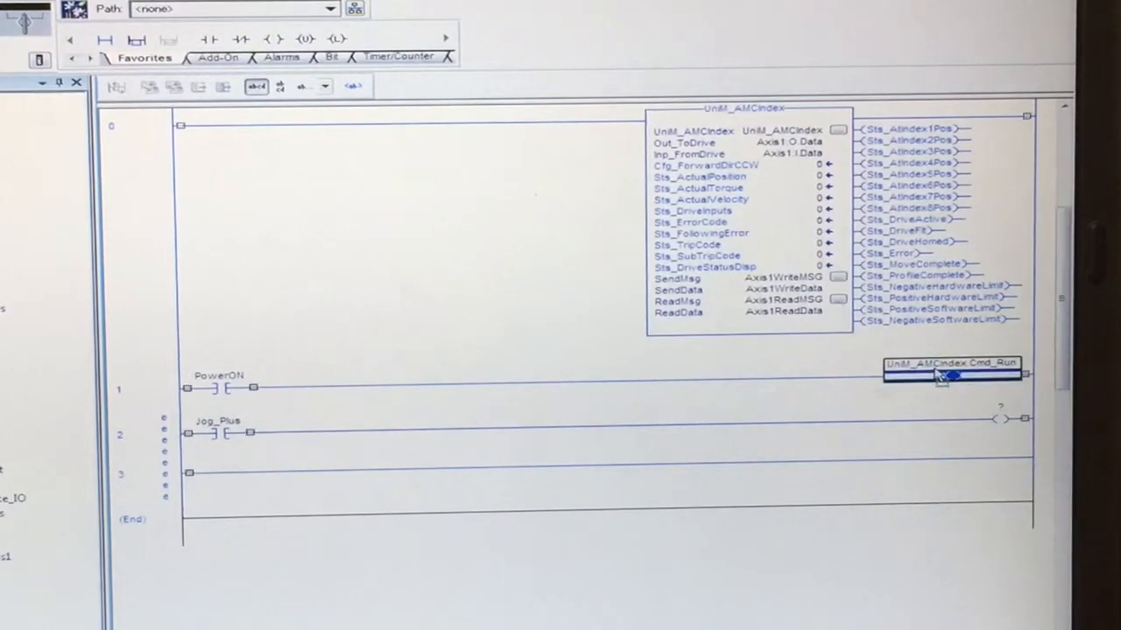
{"action": "left_click_drag", "start_coordinate": [950, 367], "coordinate": [1006, 416]}
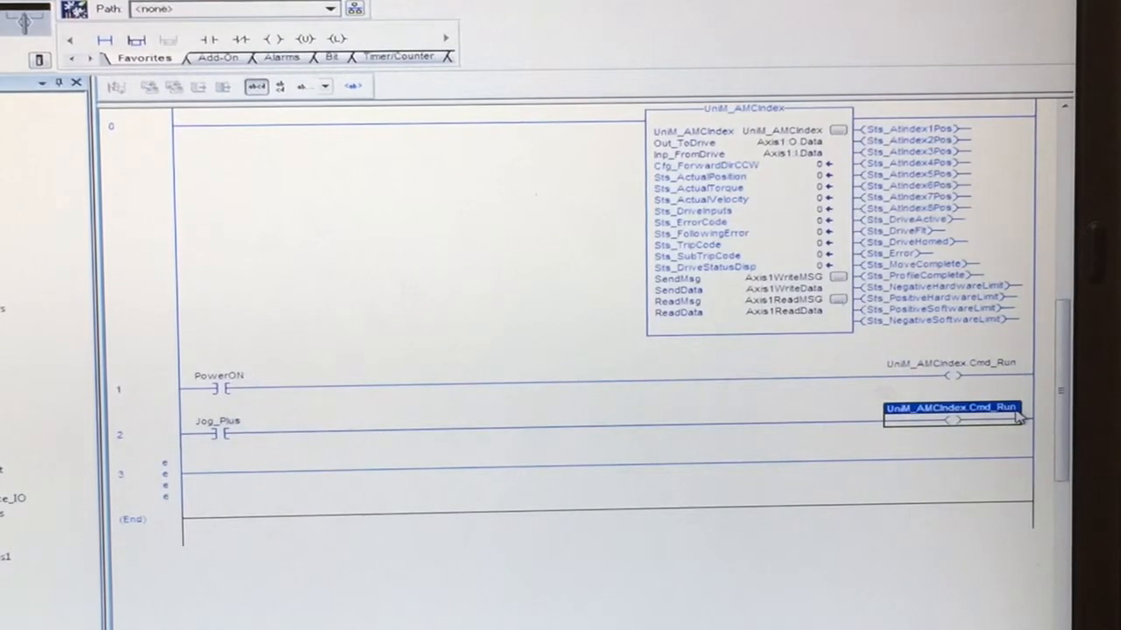
{"action": "key", "text": "BackSpace"}
{"action": "key", "text": "BackSpace"}
{"action": "key", "text": "BackSpace"}
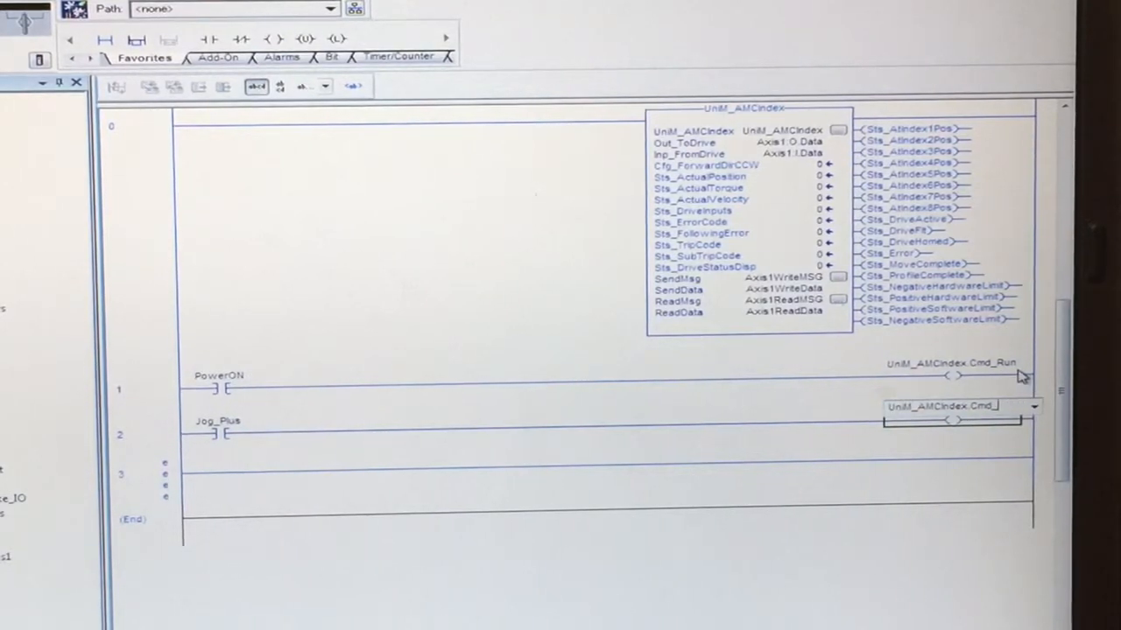
{"action": "type", "text": "JogPlus"}
{"action": "key", "text": "Return"}
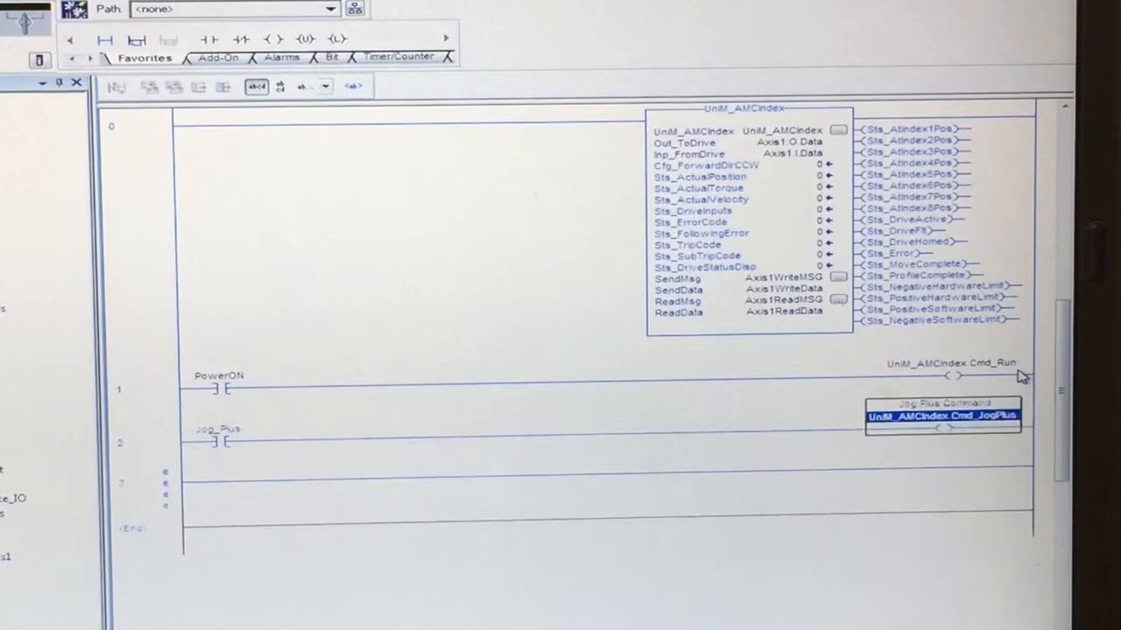
Add a normally open contact tagged Jog_Minus to rung 3.
{"action": "left_click", "coordinate": [250, 490]}
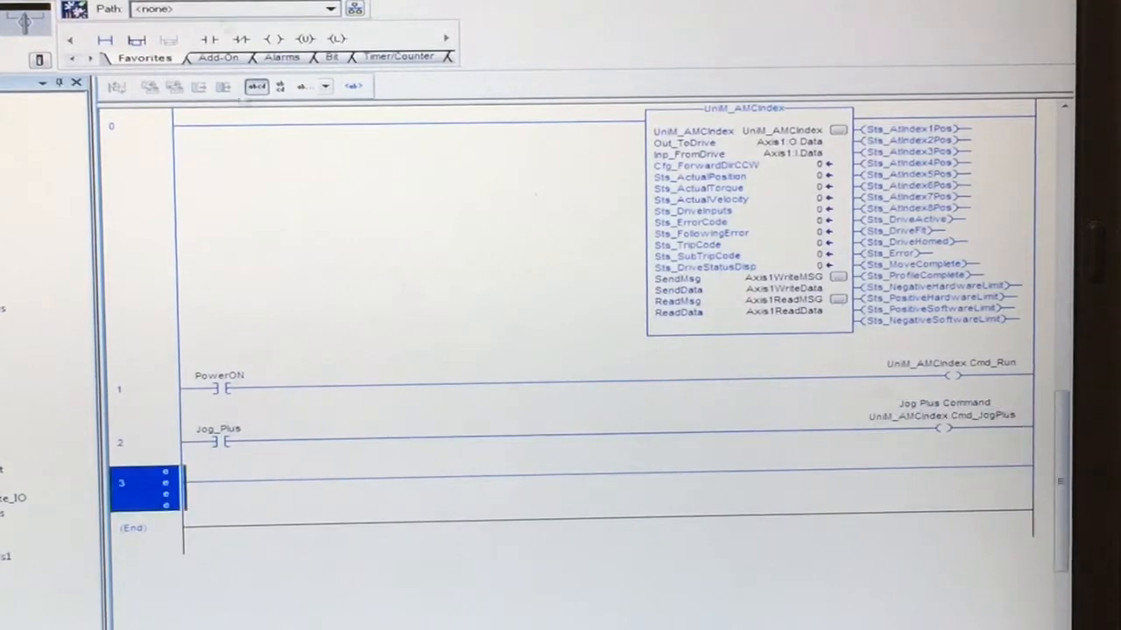
{"action": "left_click", "coordinate": [208, 38]}
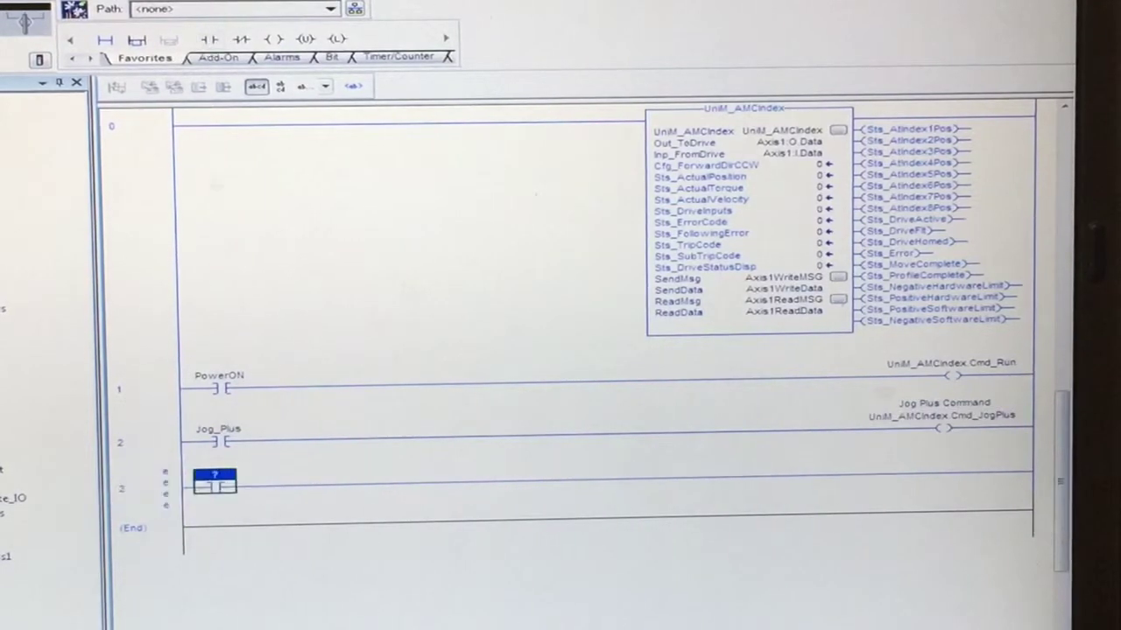
{"action": "double_click", "coordinate": [219, 477]}
{"action": "type", "text": "jog_"}
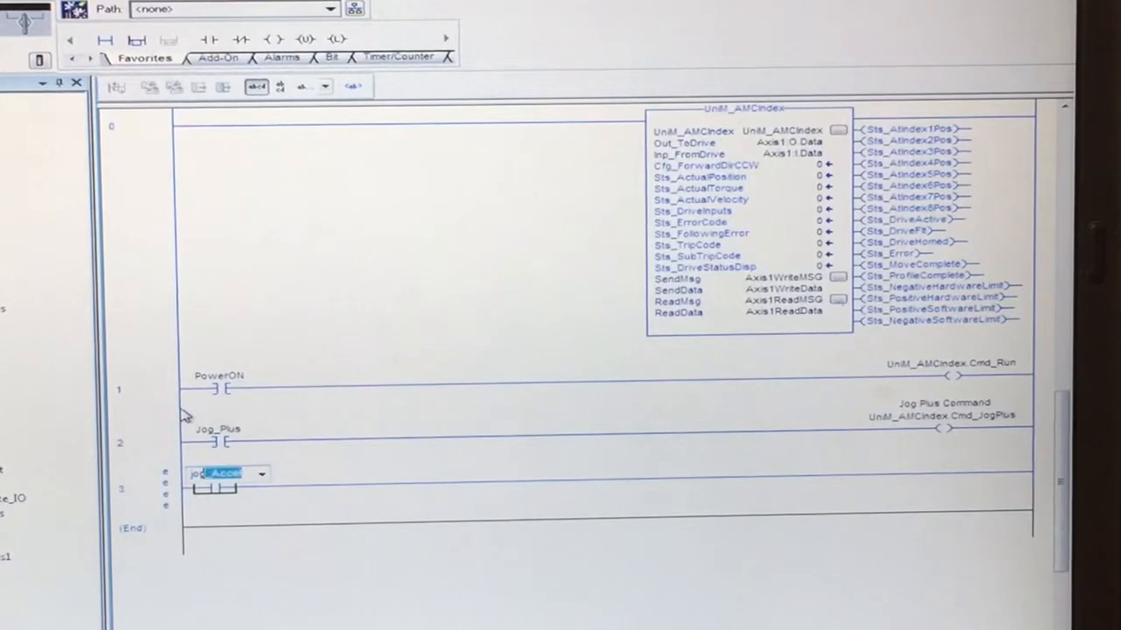
{"action": "type", "text": "Minus"}
{"action": "key", "text": "Return"}
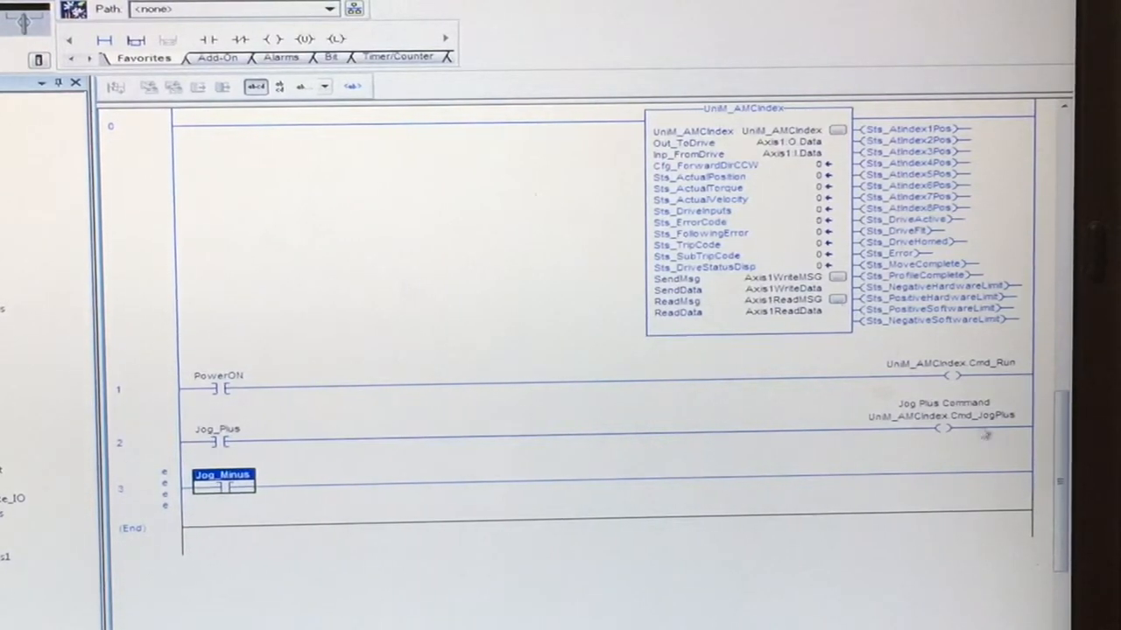
Copy rung 2's coil onto rung 3 and retag it UniM_AMCIndex.Cmd_JogMinus.
{"action": "left_click", "coordinate": [941, 418]}
{"action": "key", "text": "ctrl+c"}
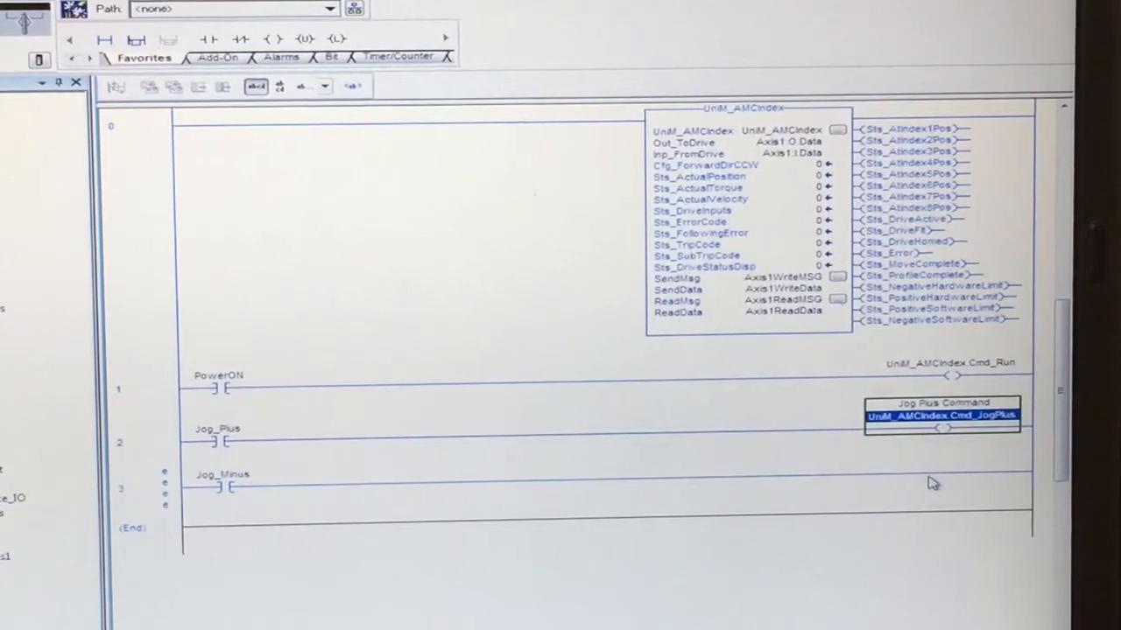
{"action": "left_click", "coordinate": [928, 490]}
{"action": "key", "text": "ctrl+v"}
{"action": "double_click", "coordinate": [976, 472]}
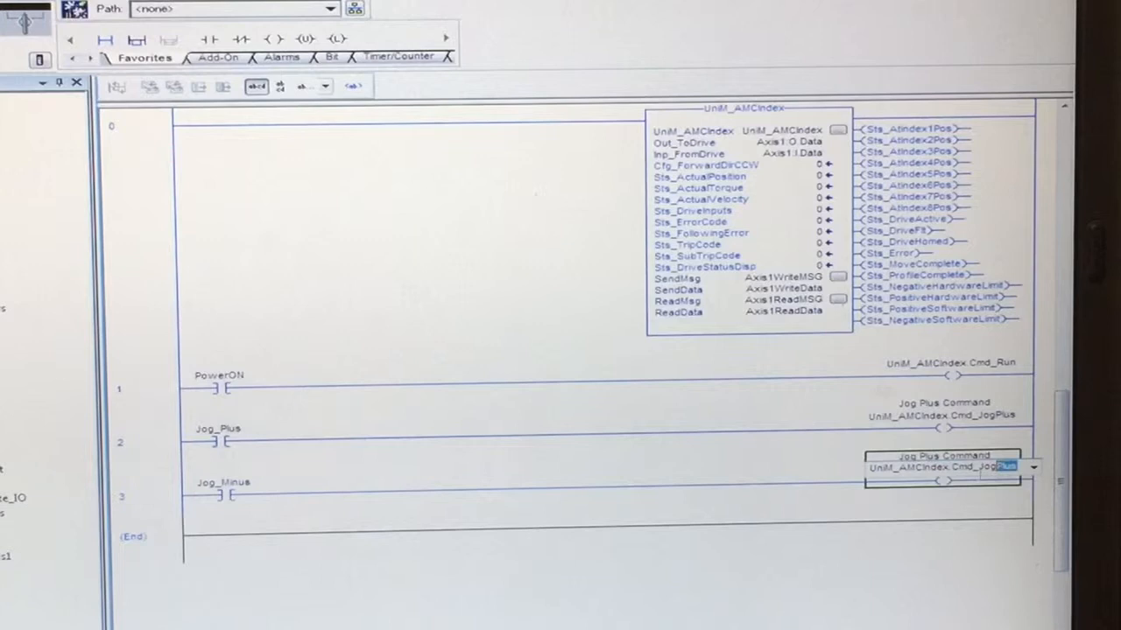
{"action": "left_click_drag", "start_coordinate": [869, 468], "coordinate": [946, 469]}
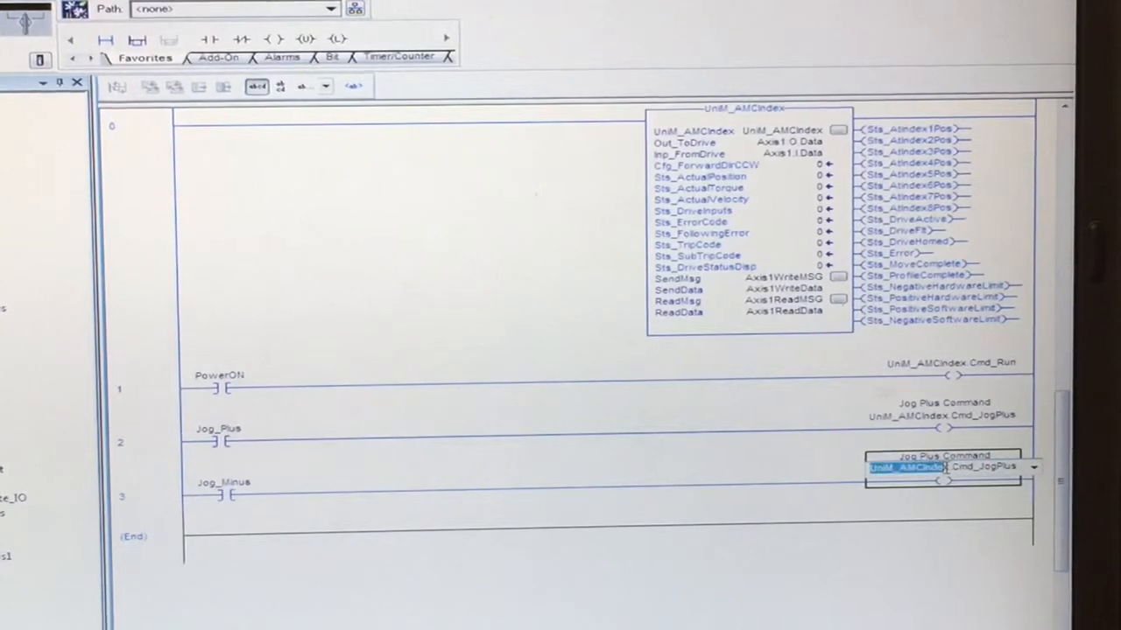
{"action": "double_click", "coordinate": [961, 468]}
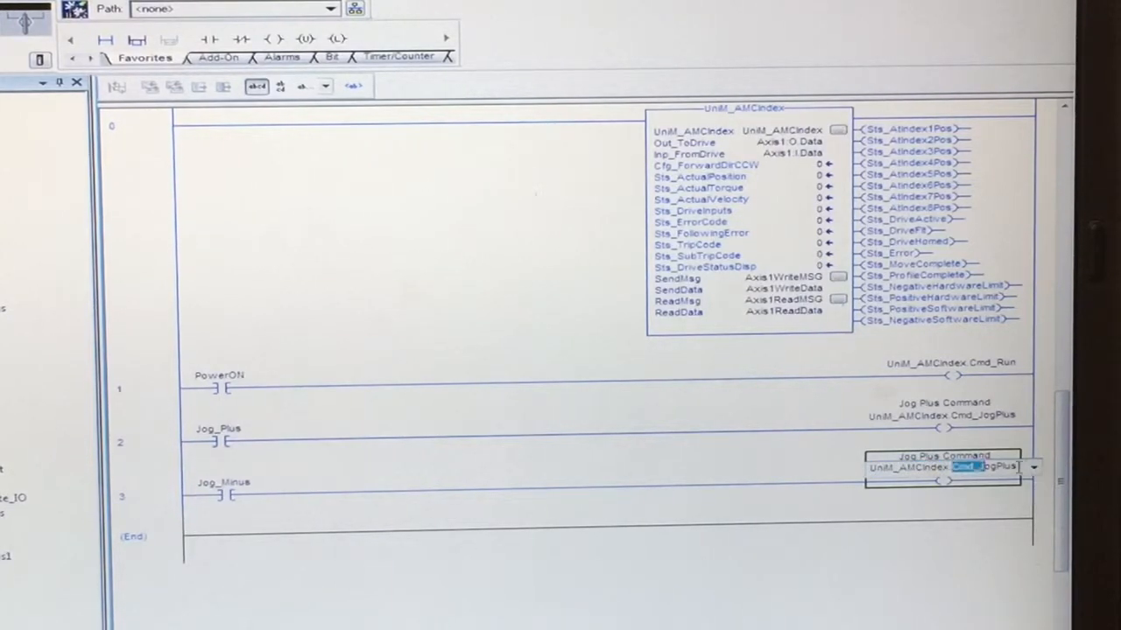
{"action": "key", "text": "BackSpace"}
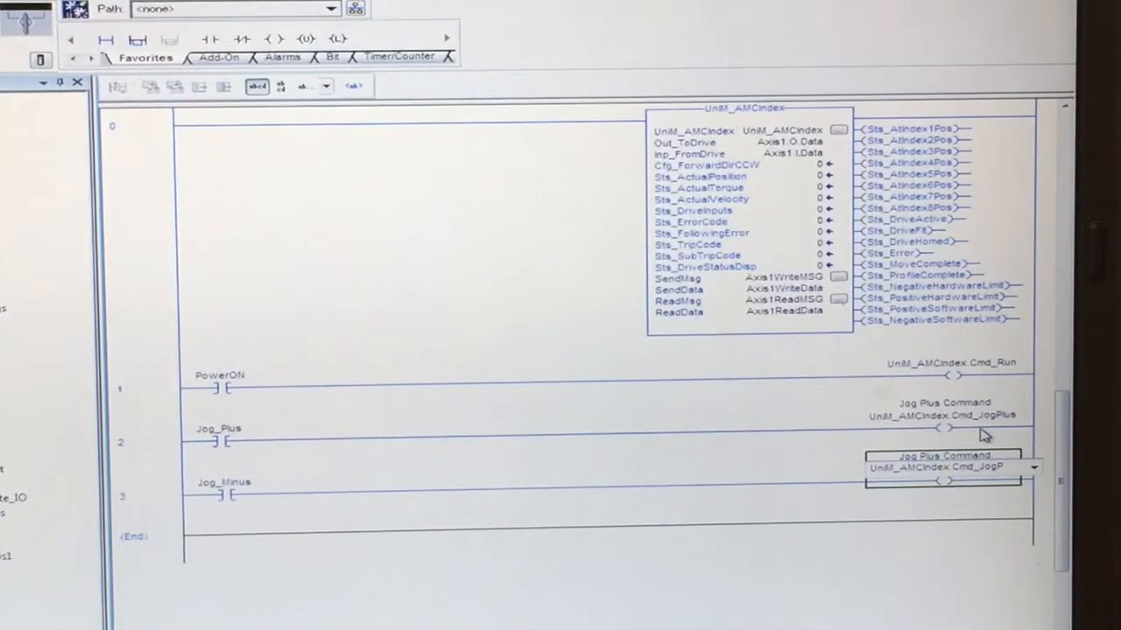
{"action": "key", "text": "BackSpace"}
{"action": "type", "text": "mi"}
{"action": "type", "text": "nus"}
{"action": "key", "text": "Return"}
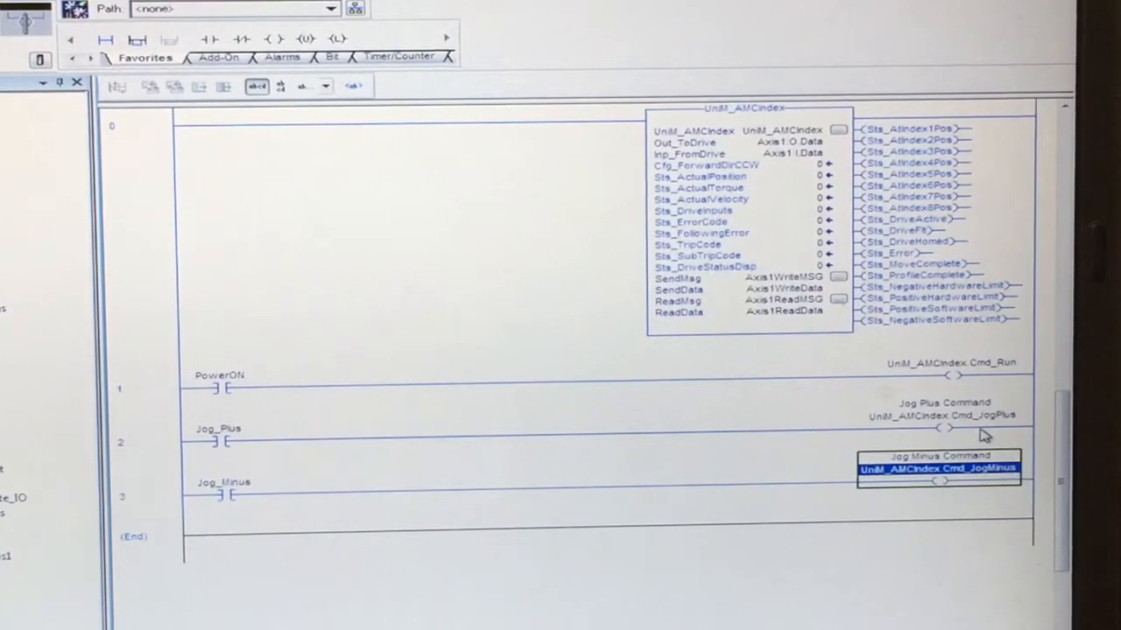
{"action": "left_click", "coordinate": [140, 495]}
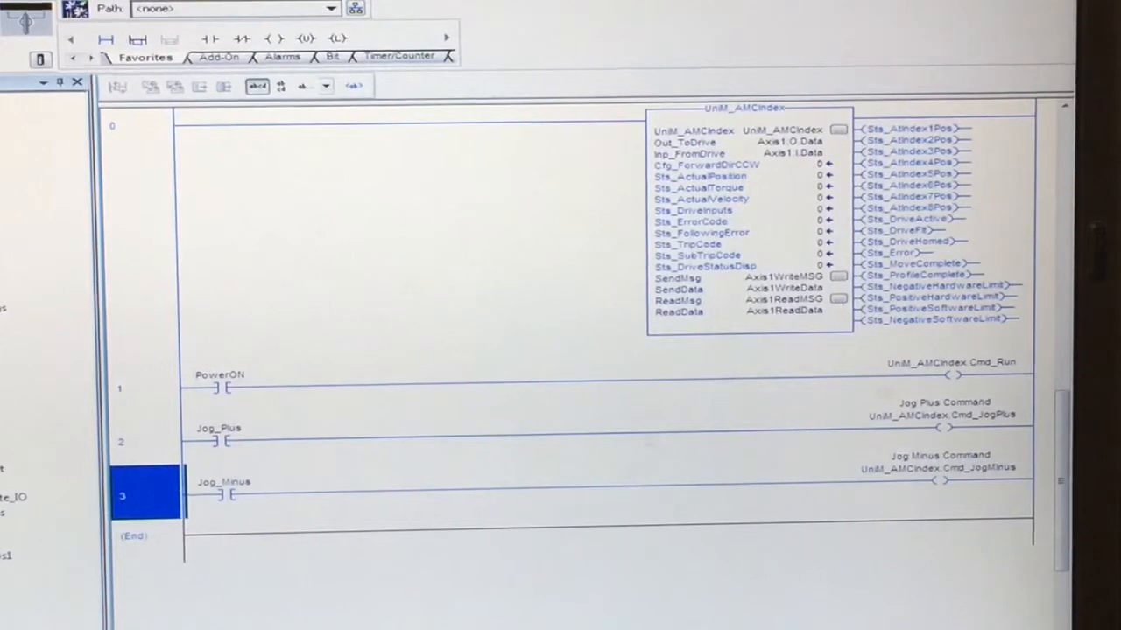
Add a new rung 4 and place a MOV instruction from the Move/Logical category on it.
{"action": "left_click", "coordinate": [107, 40]}
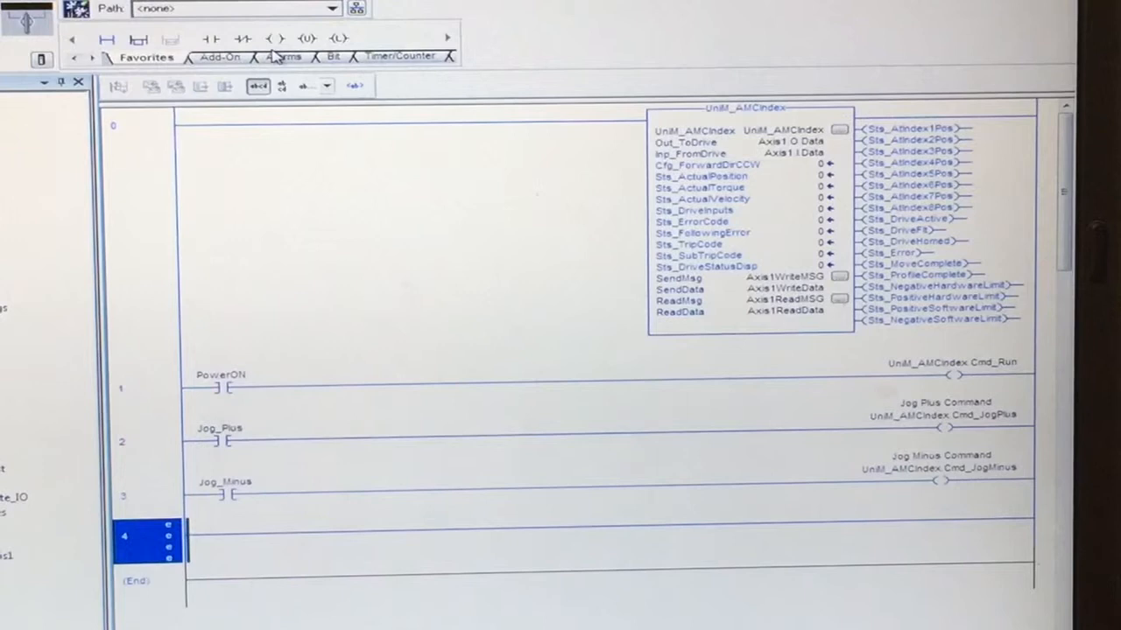
{"action": "left_click", "coordinate": [96, 58]}
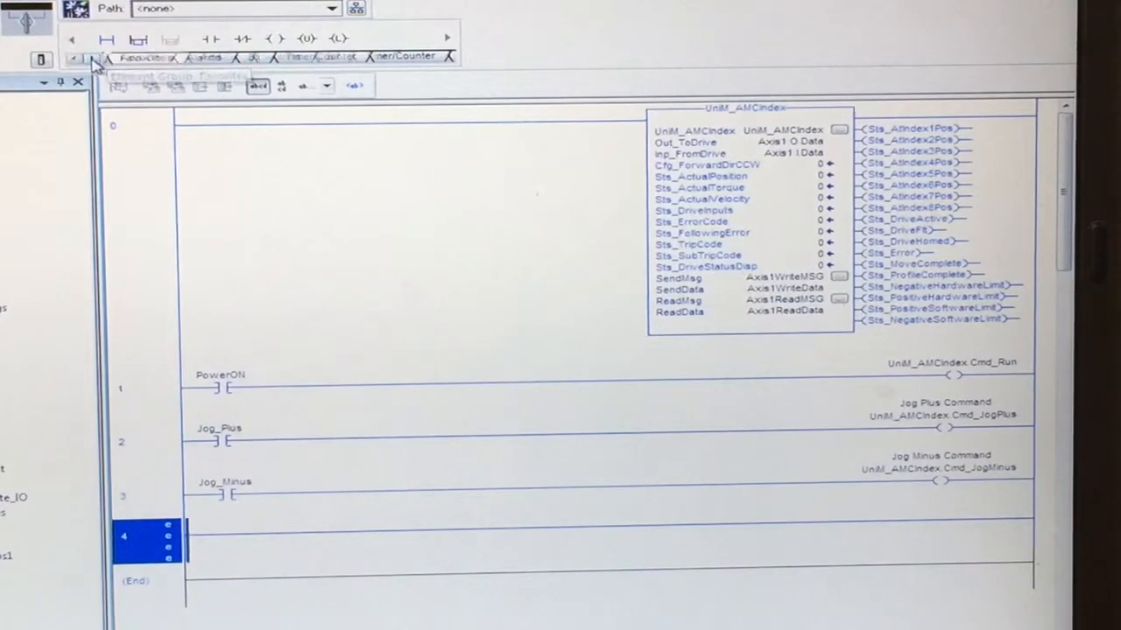
{"action": "left_click", "coordinate": [96, 58]}
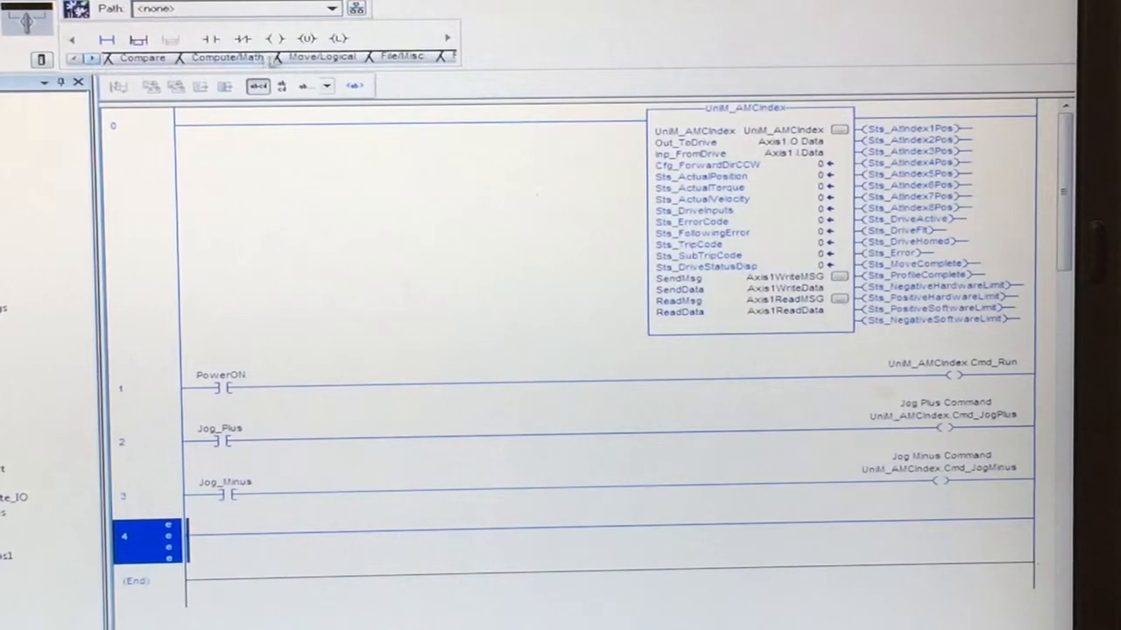
{"action": "left_click", "coordinate": [325, 56]}
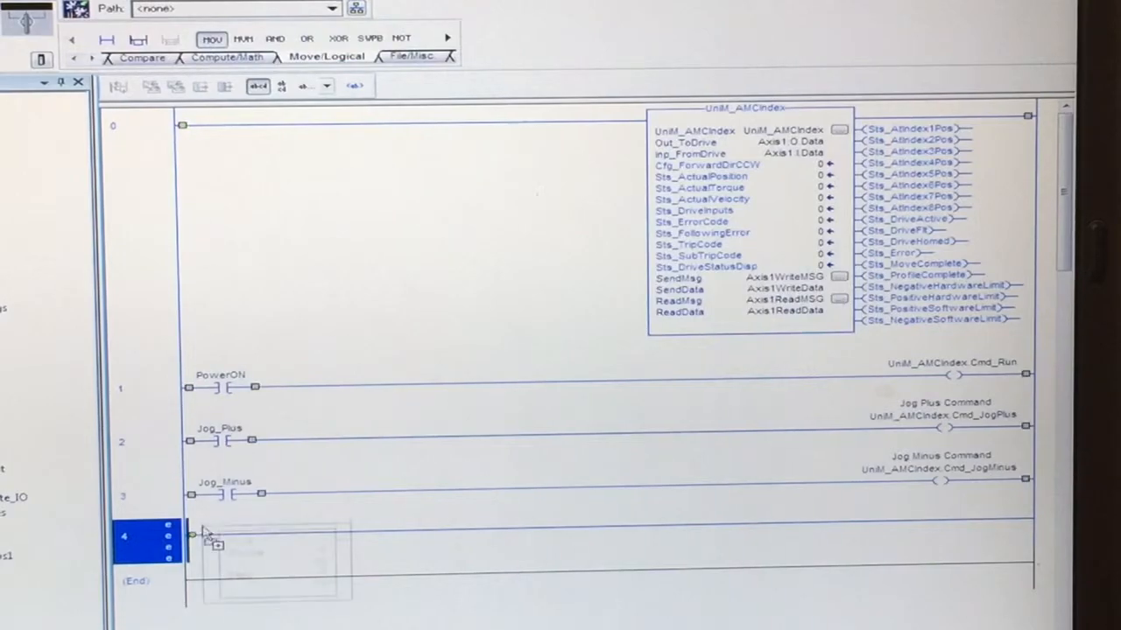
{"action": "left_click_drag", "start_coordinate": [210, 39], "coordinate": [219, 541]}
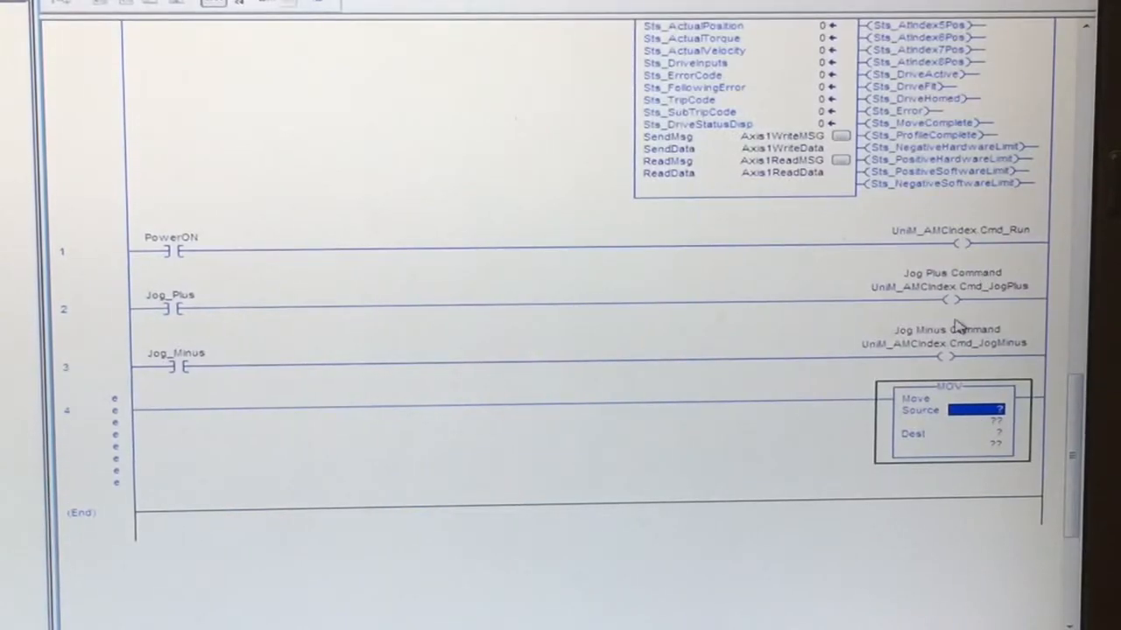
Set the MOV source to Jog_Speed and destination to UniM_AMCIndex.Set_JogVel.
{"action": "left_click", "coordinate": [980, 424]}
{"action": "double_click", "coordinate": [979, 420]}
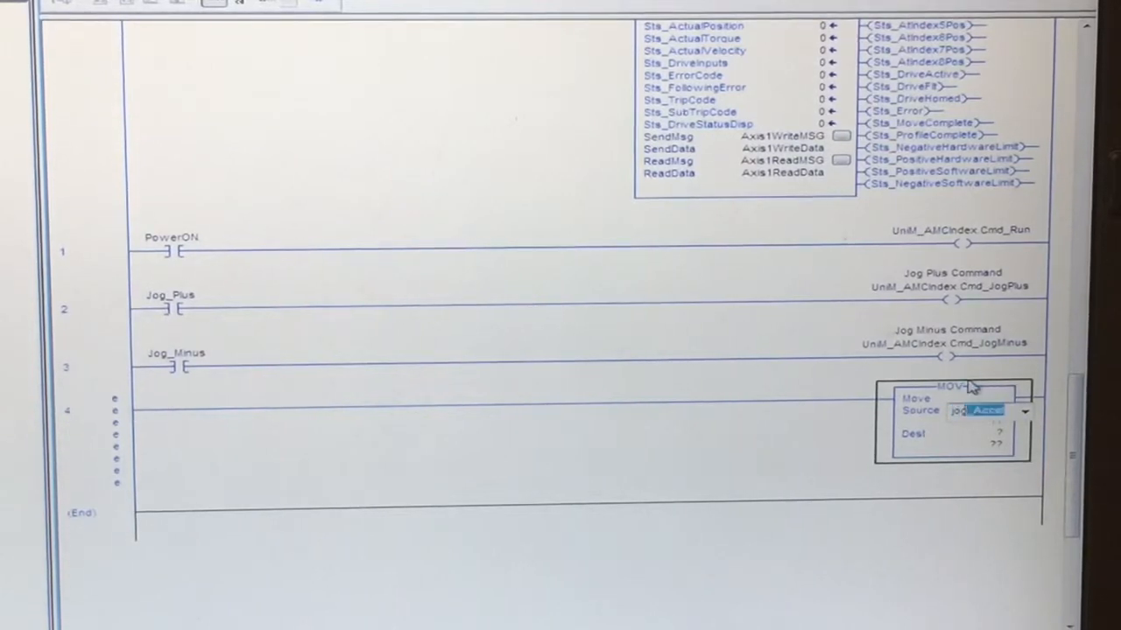
{"action": "type", "text": "jog_"}
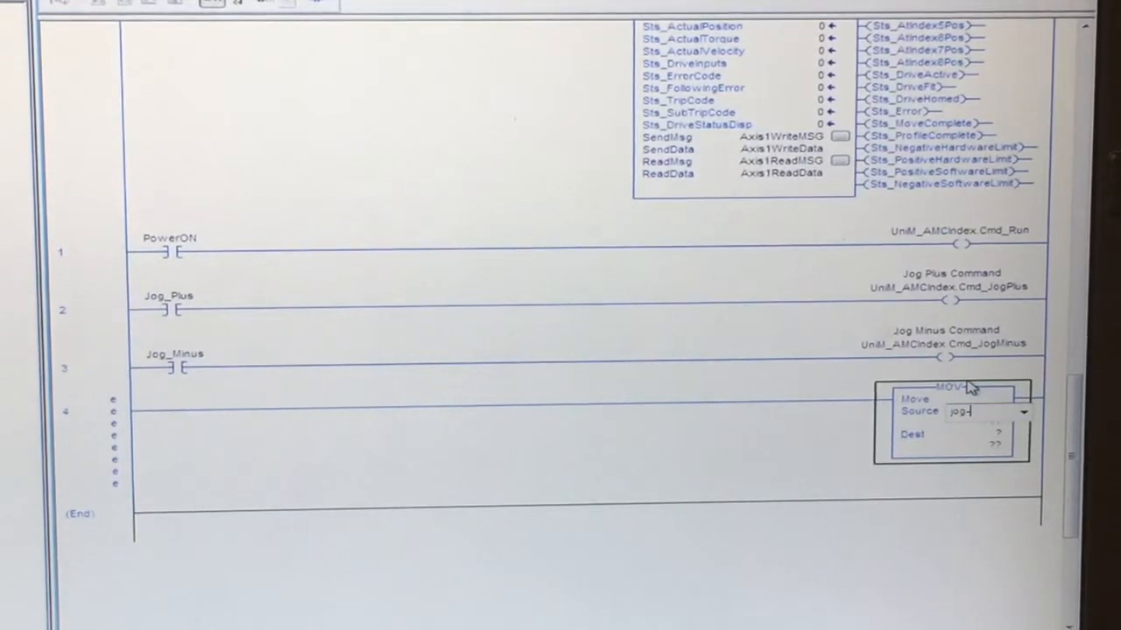
{"action": "type", "text": "Sp"}
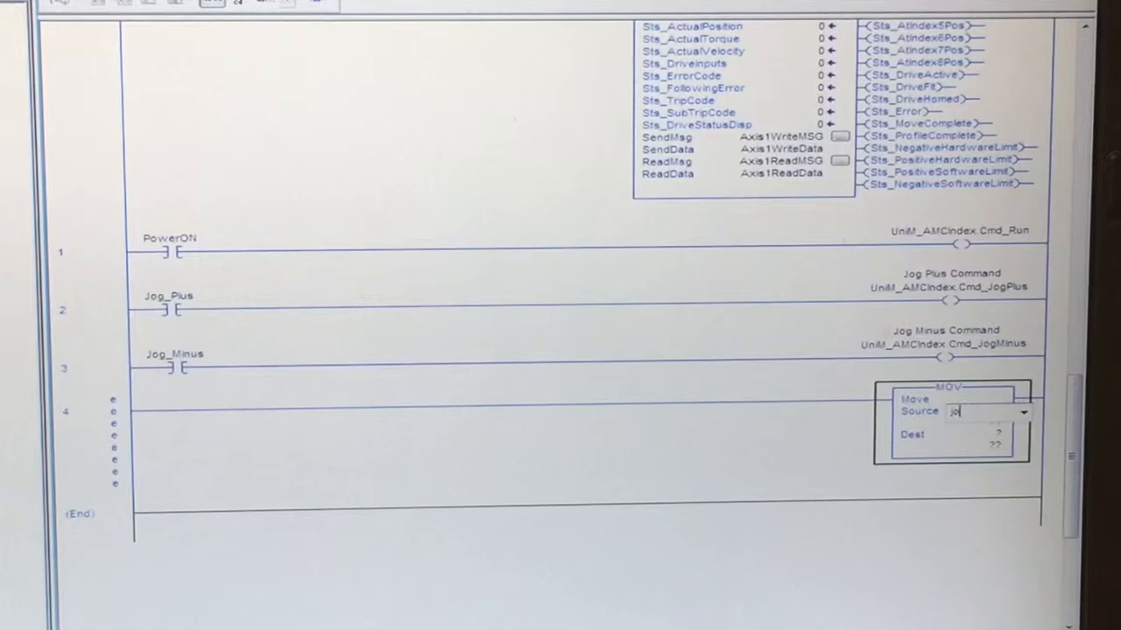
{"action": "key", "text": "BackSpace"}
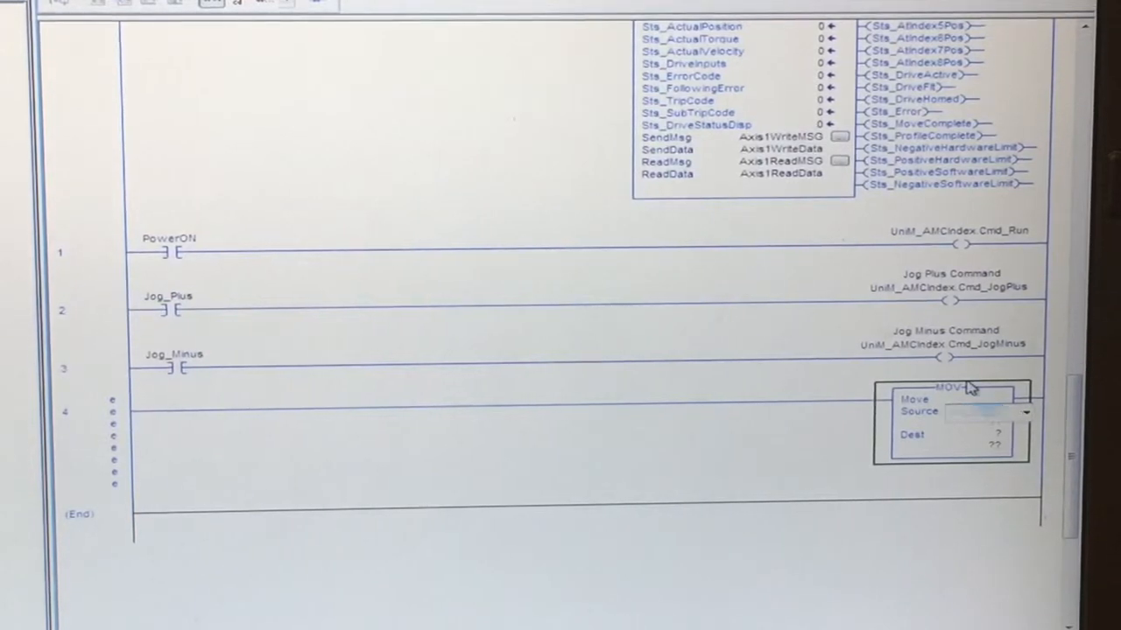
{"action": "type", "text": "jog_speed"}
{"action": "key", "text": "Return"}
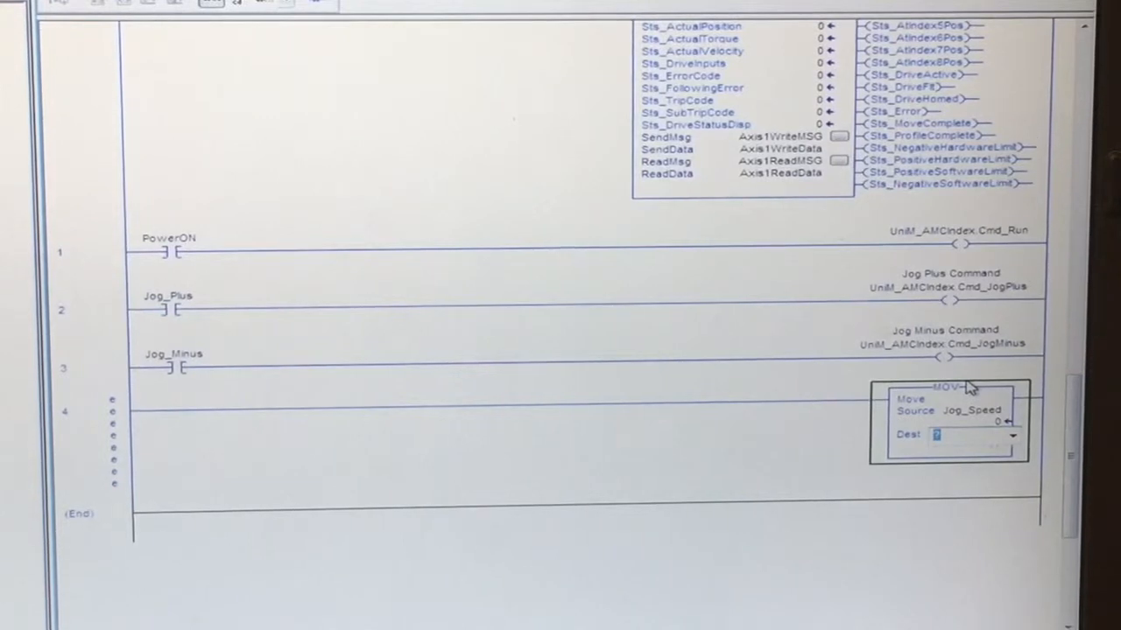
{"action": "type", "text": "UniM"}
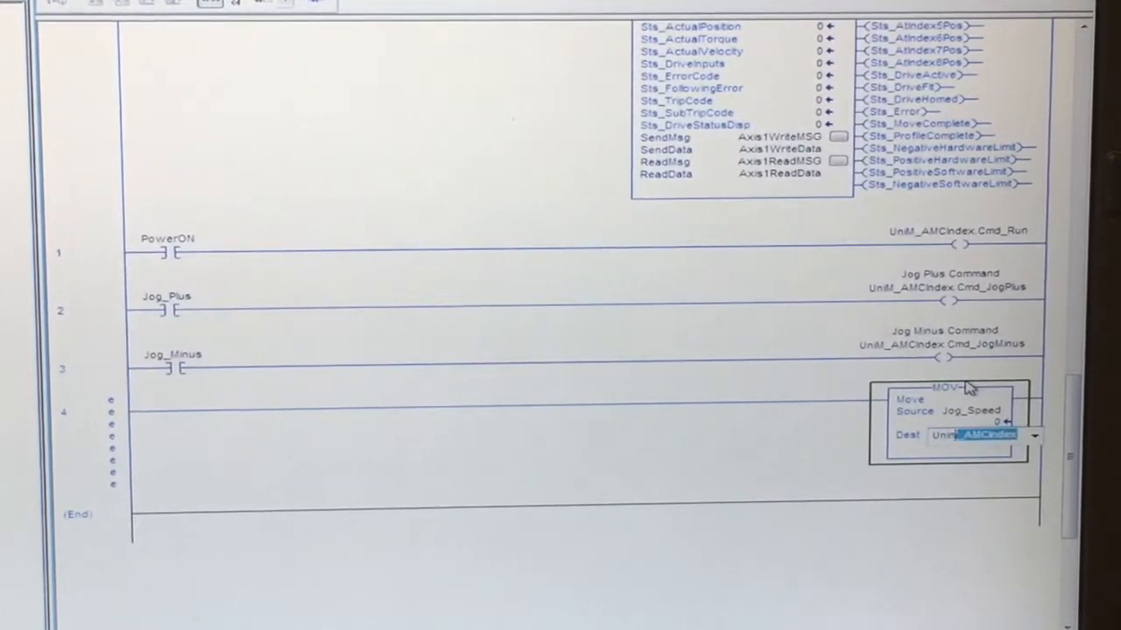
{"action": "type", "text": "_Amc"}
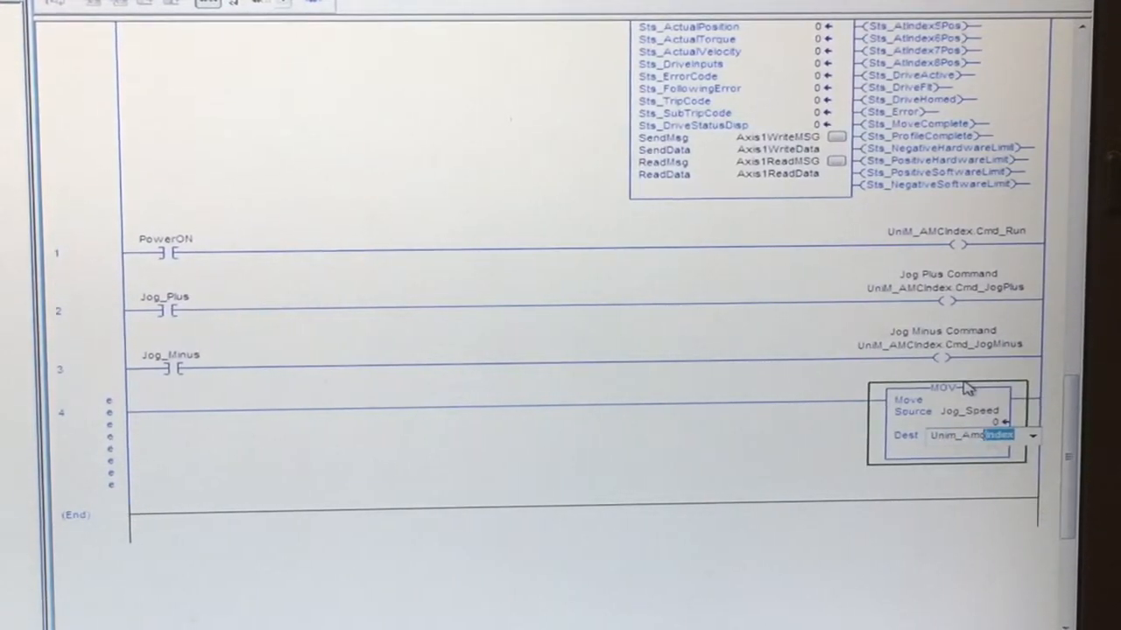
{"action": "type", "text": "index"}
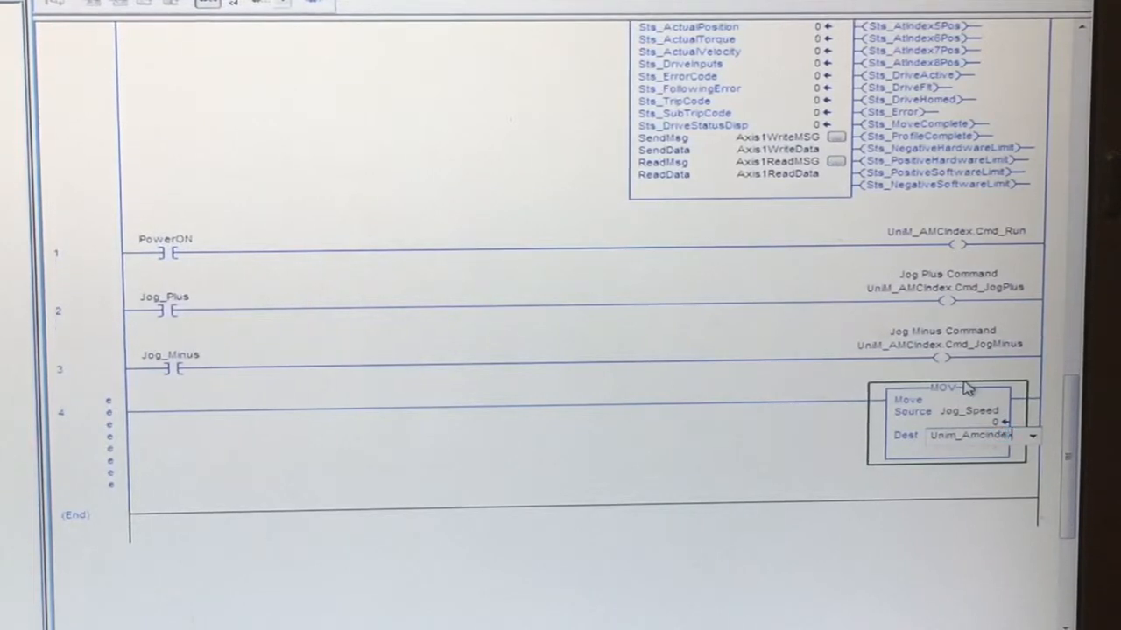
{"action": "type", "text": "."}
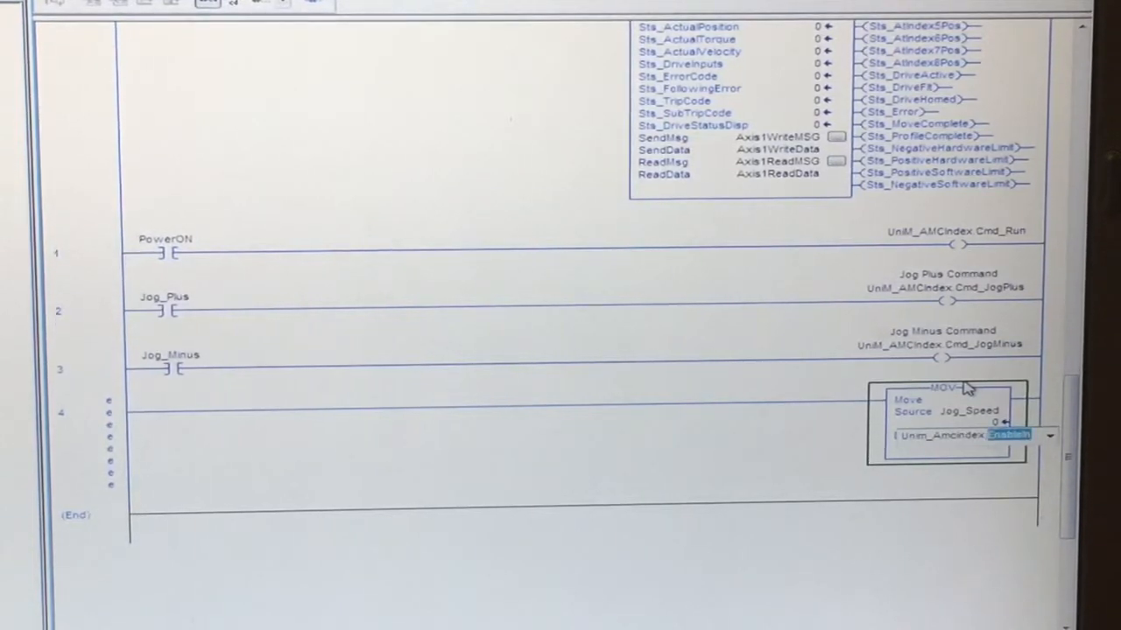
{"action": "type", "text": "cmd"}
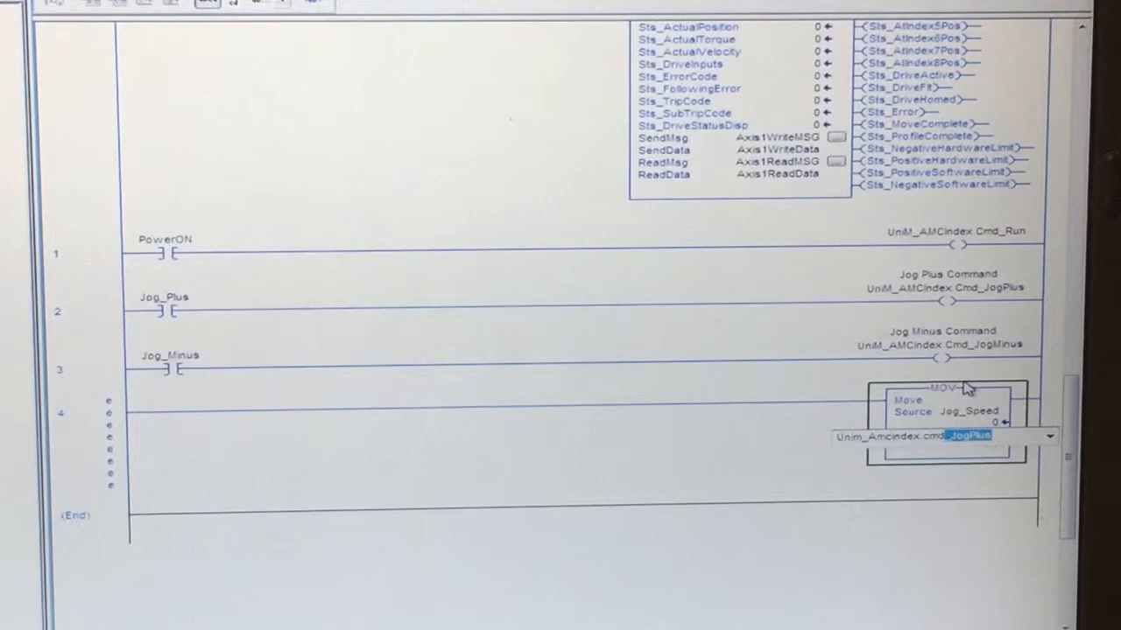
{"action": "type", "text": "_Speed"}
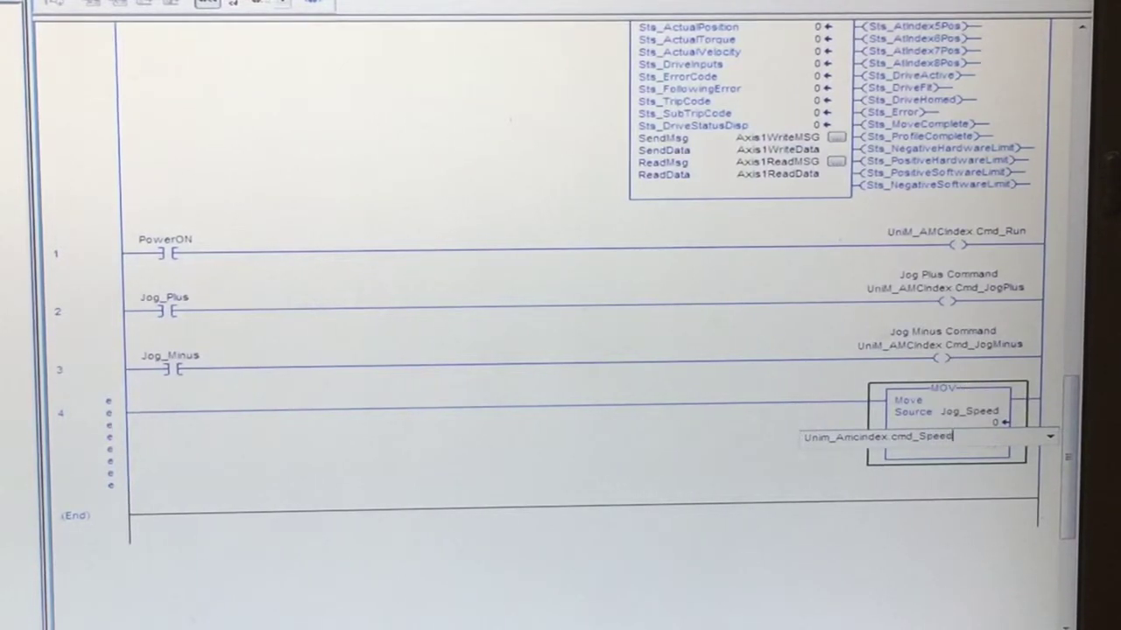
{"action": "key", "text": "Return"}
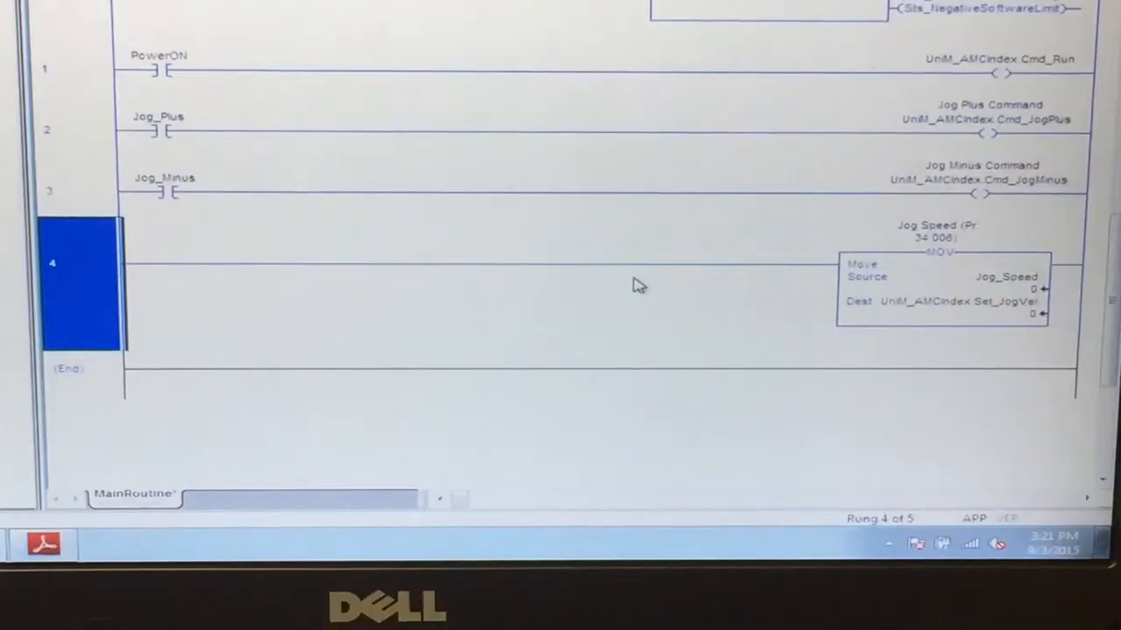
Copy the Jog Speed MOV and paste two more MOV blocks onto rung 4.
{"action": "left_click", "coordinate": [959, 252]}
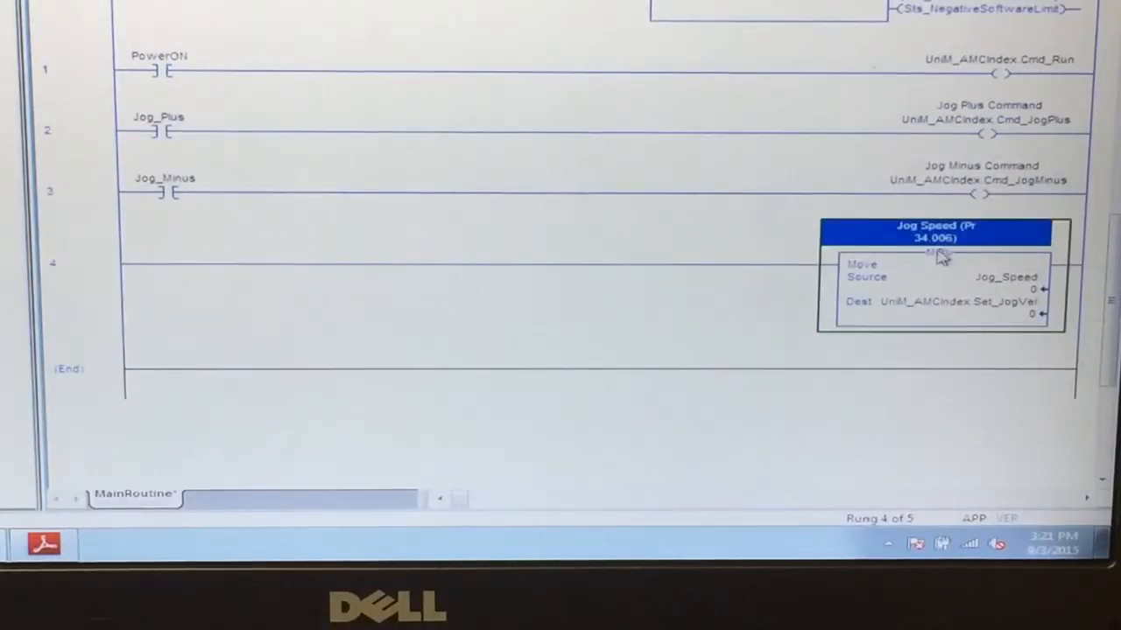
{"action": "key", "text": "ctrl+c"}
{"action": "key", "text": "ctrl+v"}
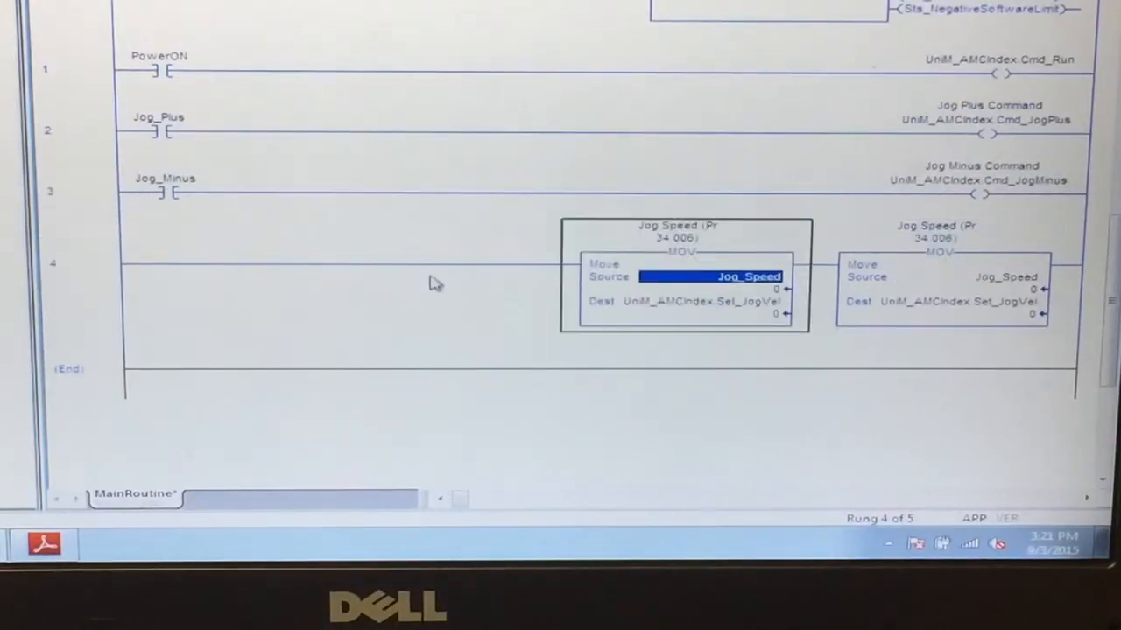
{"action": "left_click", "coordinate": [429, 280]}
{"action": "key", "text": "ctrl+v"}
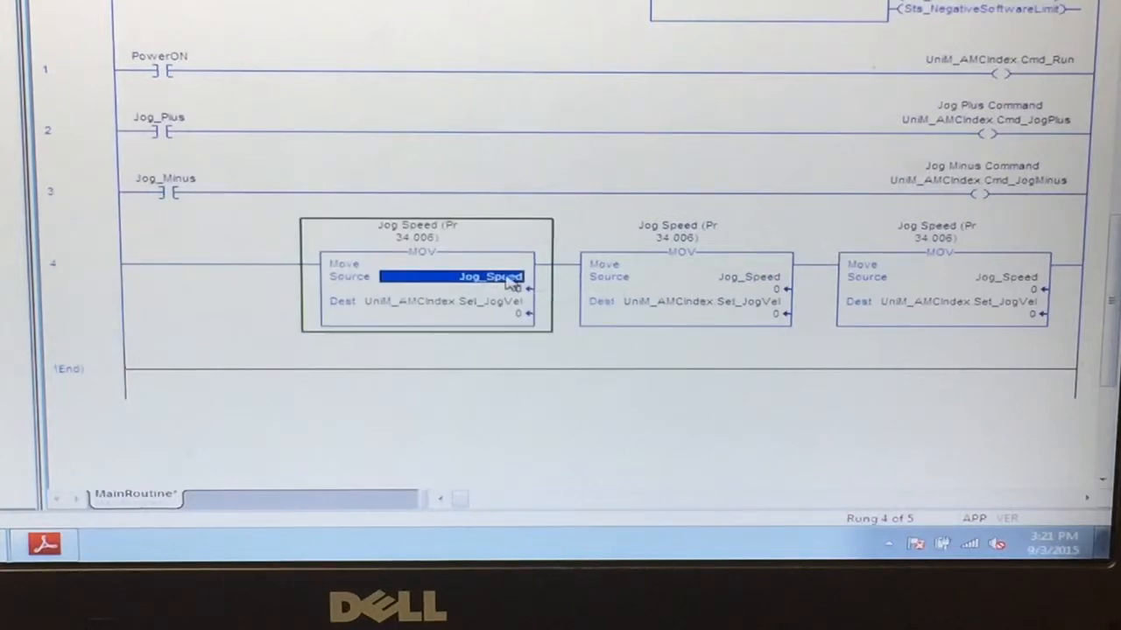
Set the first MOV to move Jog_Accel into UniM_AMCIndex.Set_JogAccel.
{"action": "double_click", "coordinate": [491, 277]}
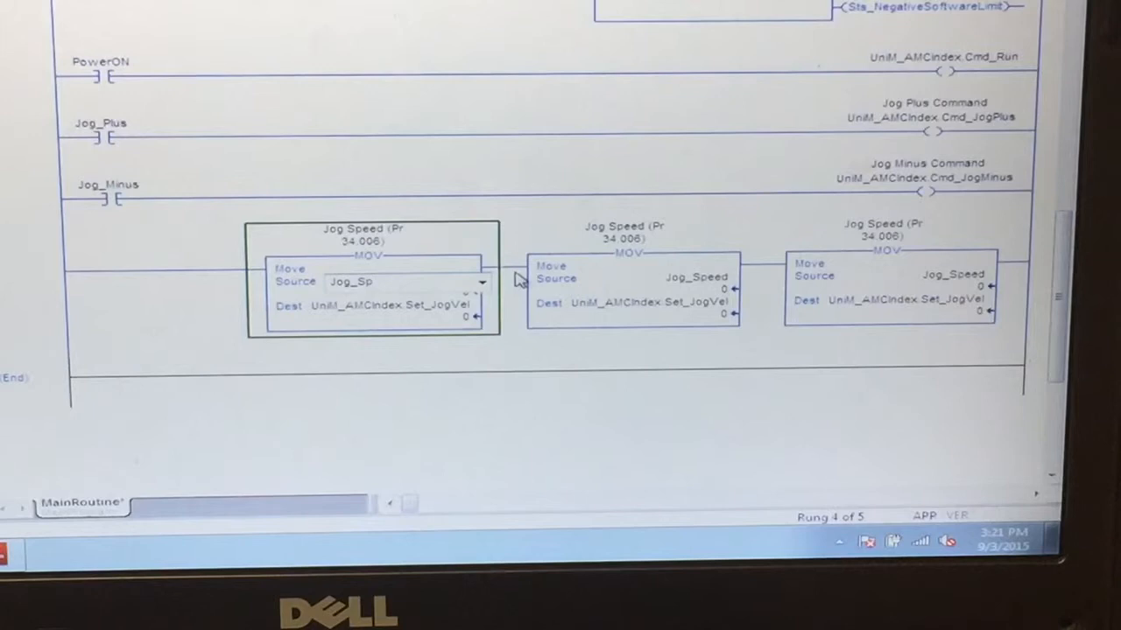
{"action": "type", "text": "Accel"}
{"action": "key", "text": "Return"}
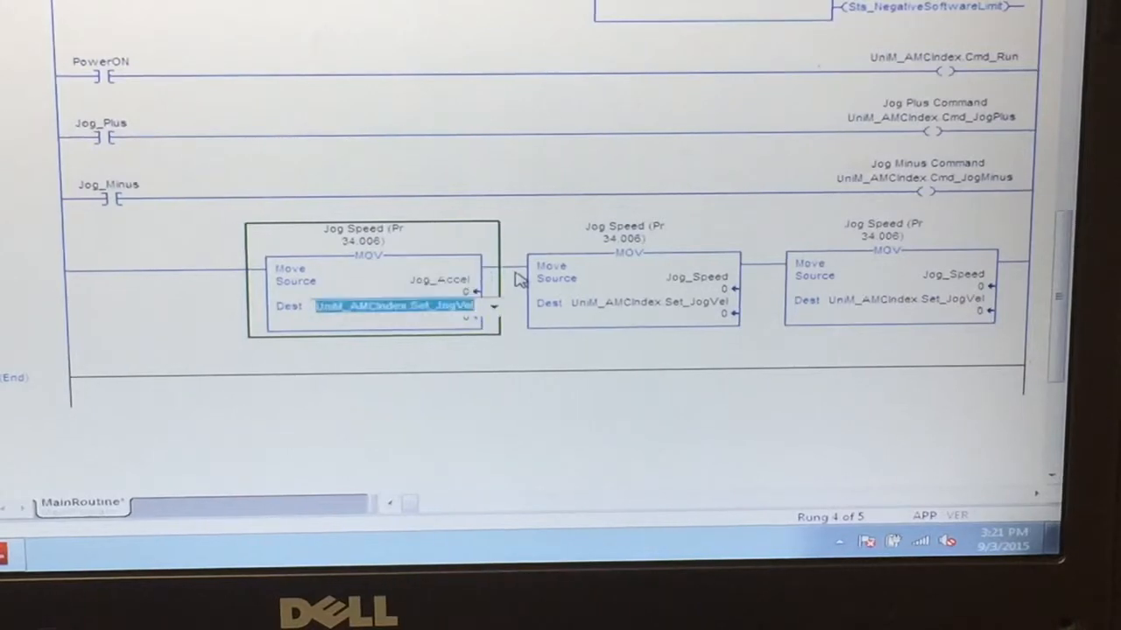
{"action": "key", "text": "End"}
{"action": "key", "text": "BackSpace"}
{"action": "key", "text": "BackSpace"}
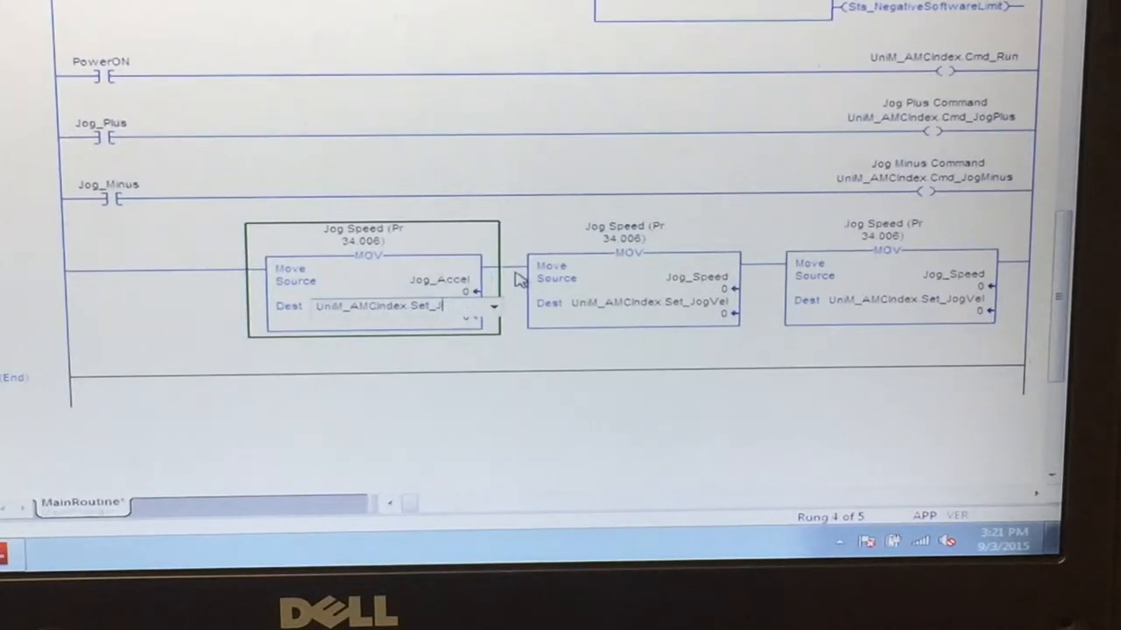
{"action": "type", "text": "ogAccel"}
{"action": "key", "text": "Return"}
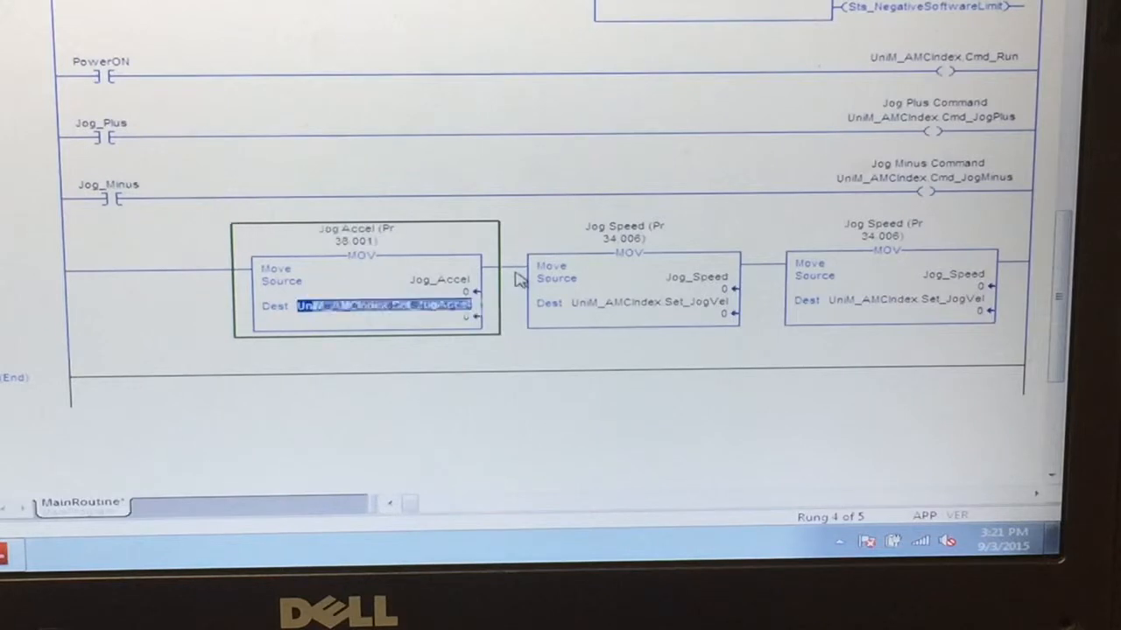
Set the second MOV to move Jog_Decel into UniM_AMCIndex.Set_JogDecel.
{"action": "double_click", "coordinate": [692, 278]}
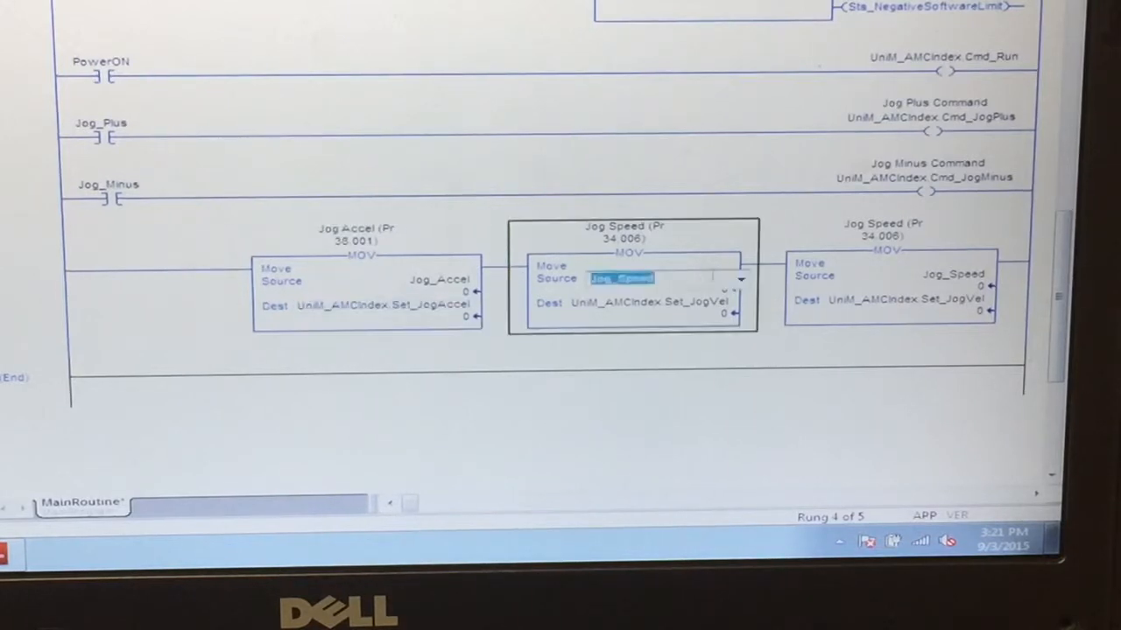
{"action": "key", "text": "BackSpace"}
{"action": "key", "text": "BackSpace"}
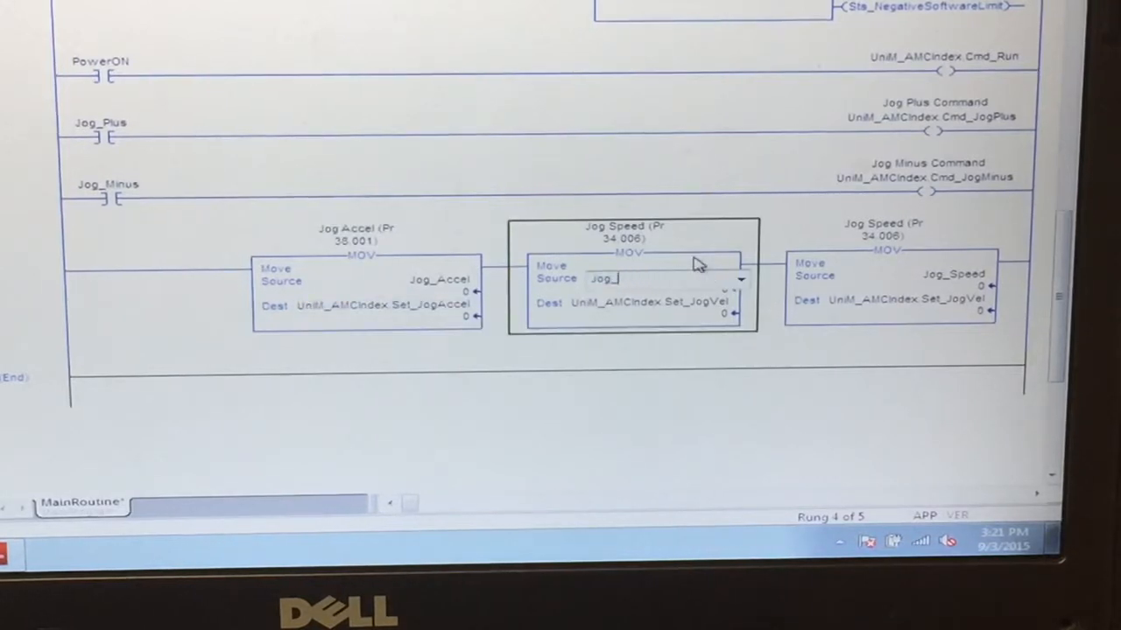
{"action": "type", "text": "decel"}
{"action": "key", "text": "Return"}
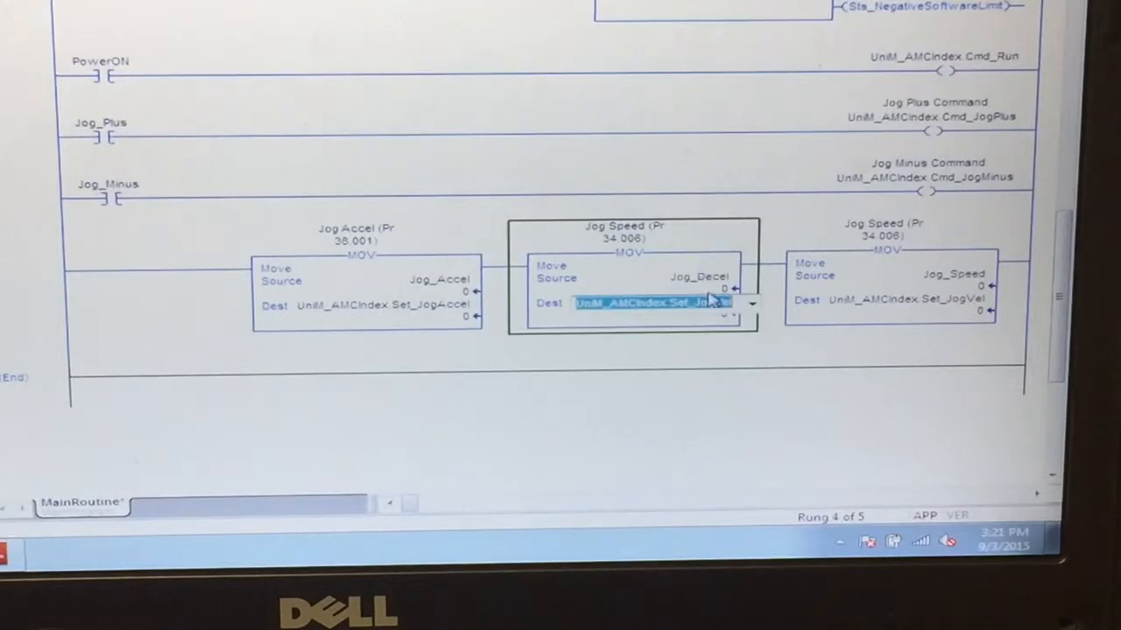
{"action": "left_click", "coordinate": [731, 302]}
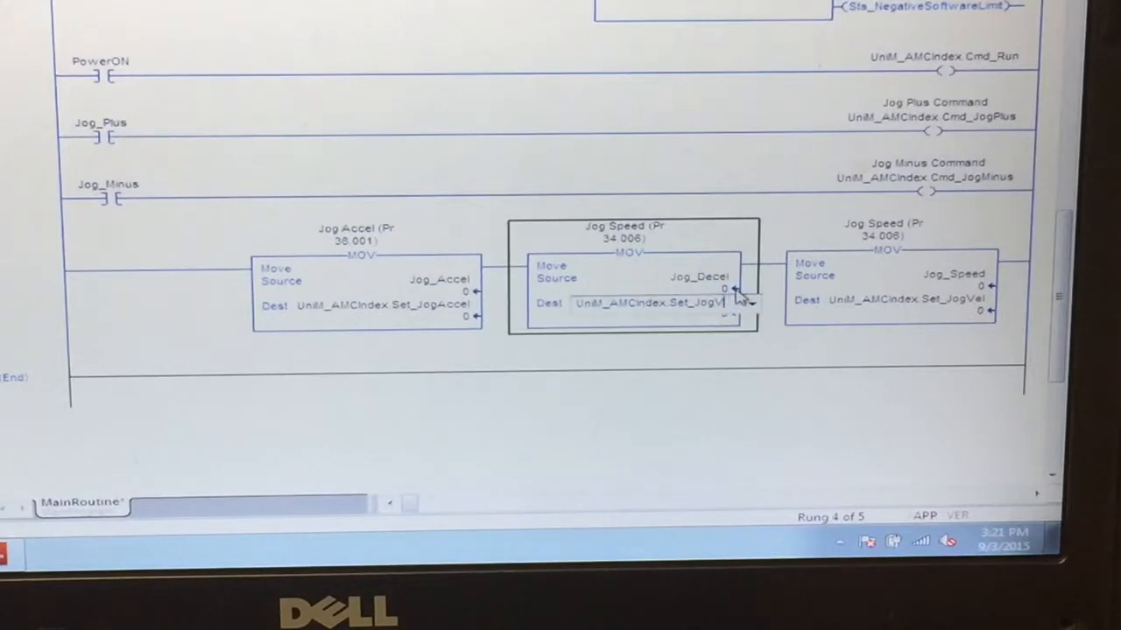
{"action": "type", "text": "og"}
{"action": "key", "text": "Return"}
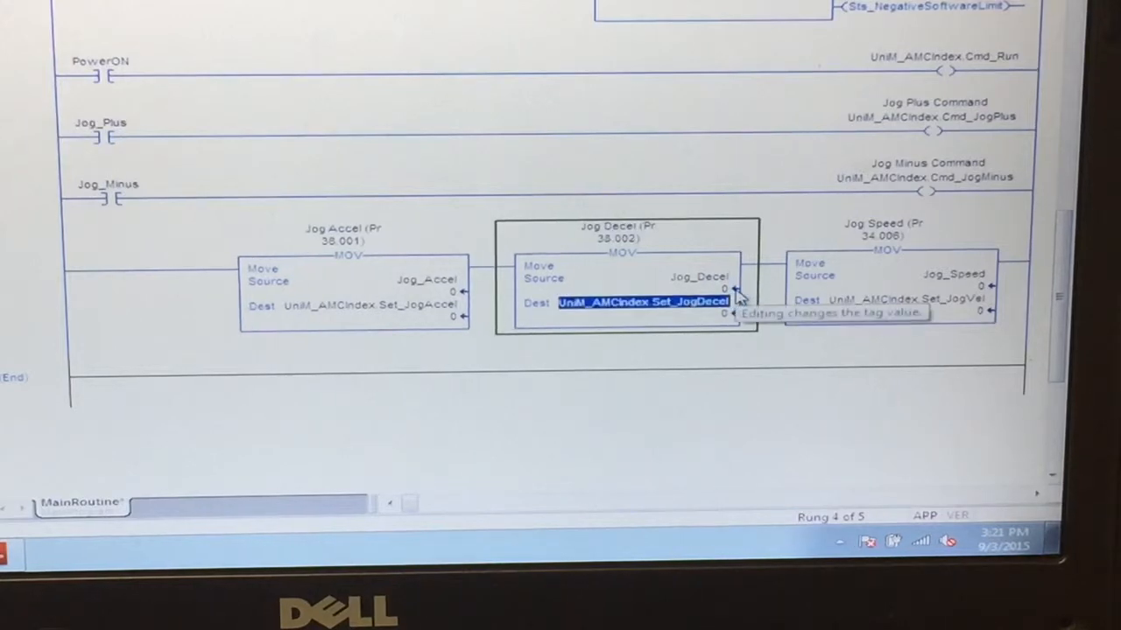
Enter 1000 as the value of Jog_Decel, Jog_Accel and Jog_Speed in the three MOV blocks.
{"action": "left_click", "coordinate": [722, 289]}
{"action": "type", "text": "1000"}
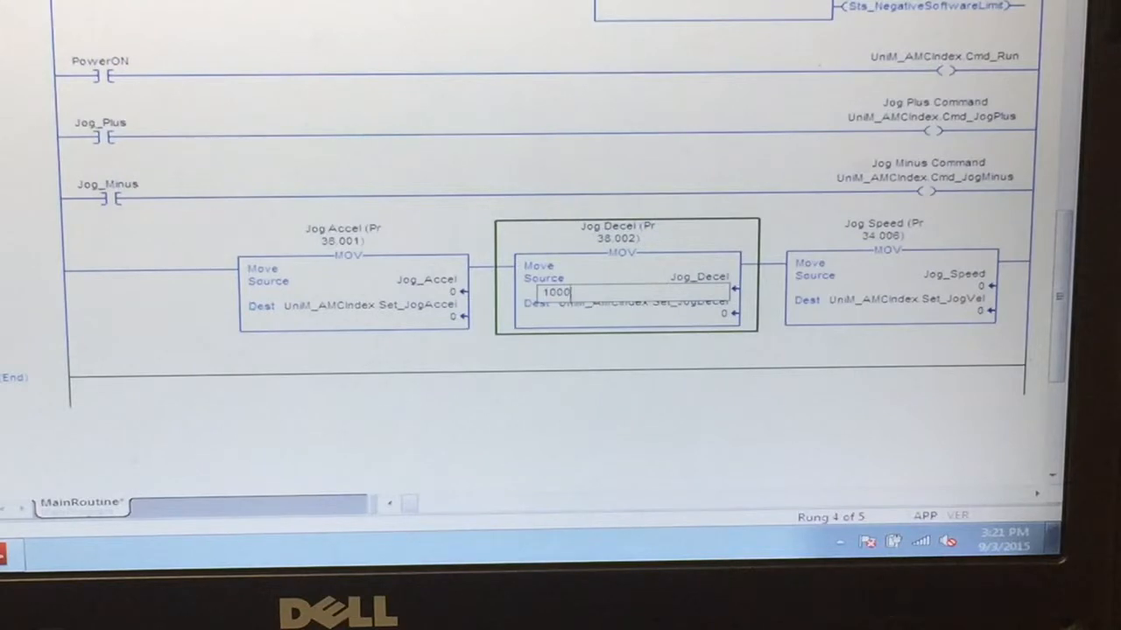
{"action": "key", "text": "Return"}
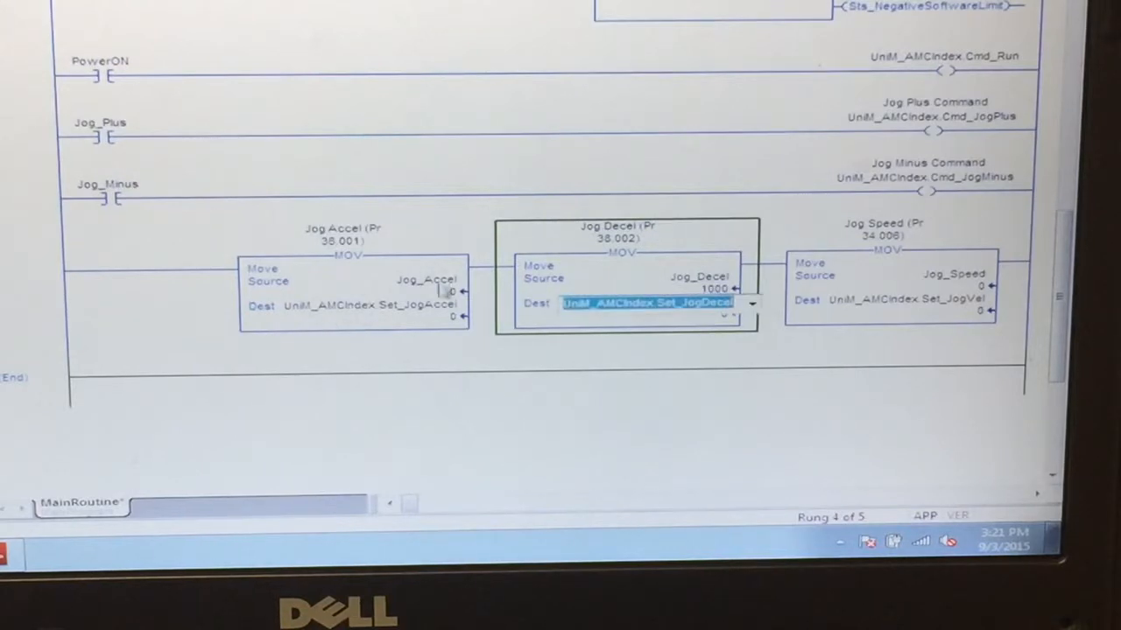
{"action": "double_click", "coordinate": [448, 294]}
{"action": "type", "text": "1000"}
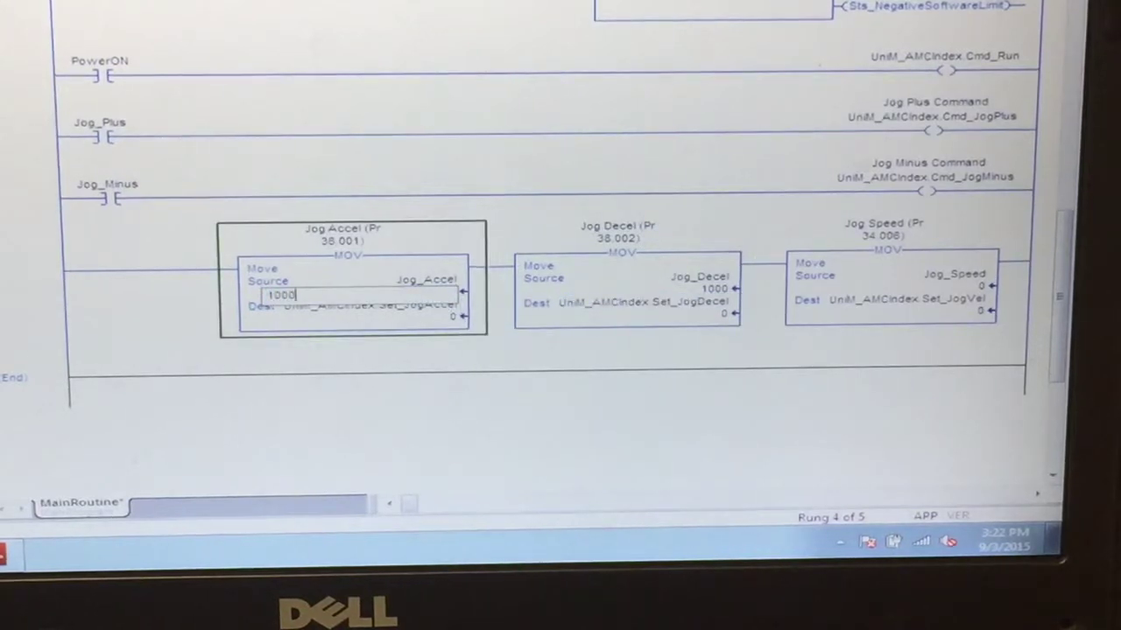
{"action": "key", "text": "Return"}
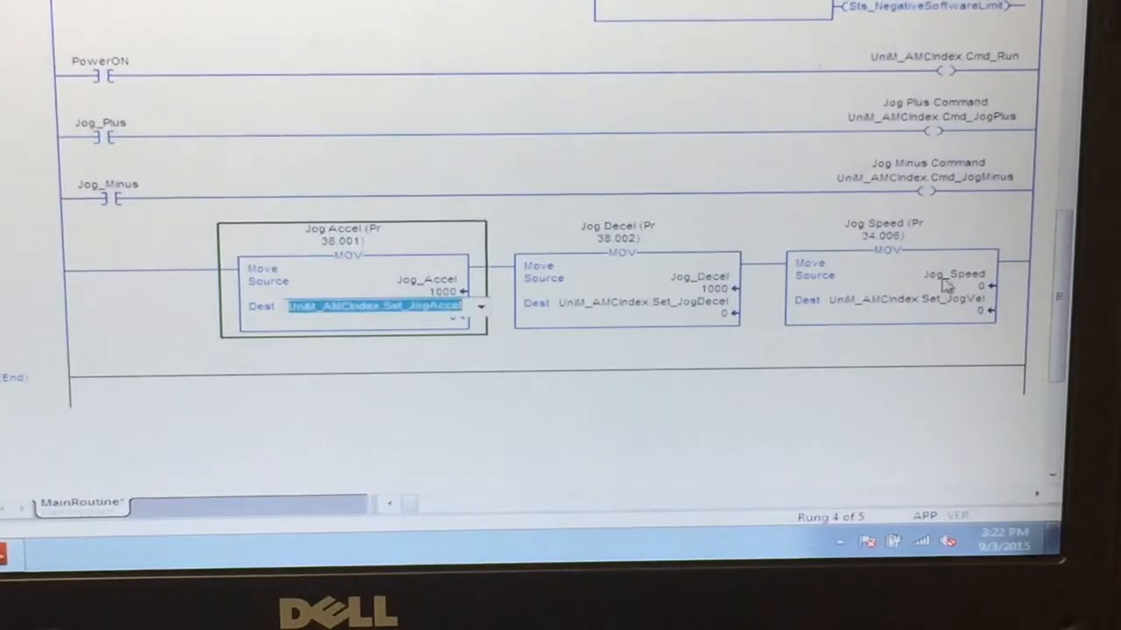
{"action": "double_click", "coordinate": [950, 288]}
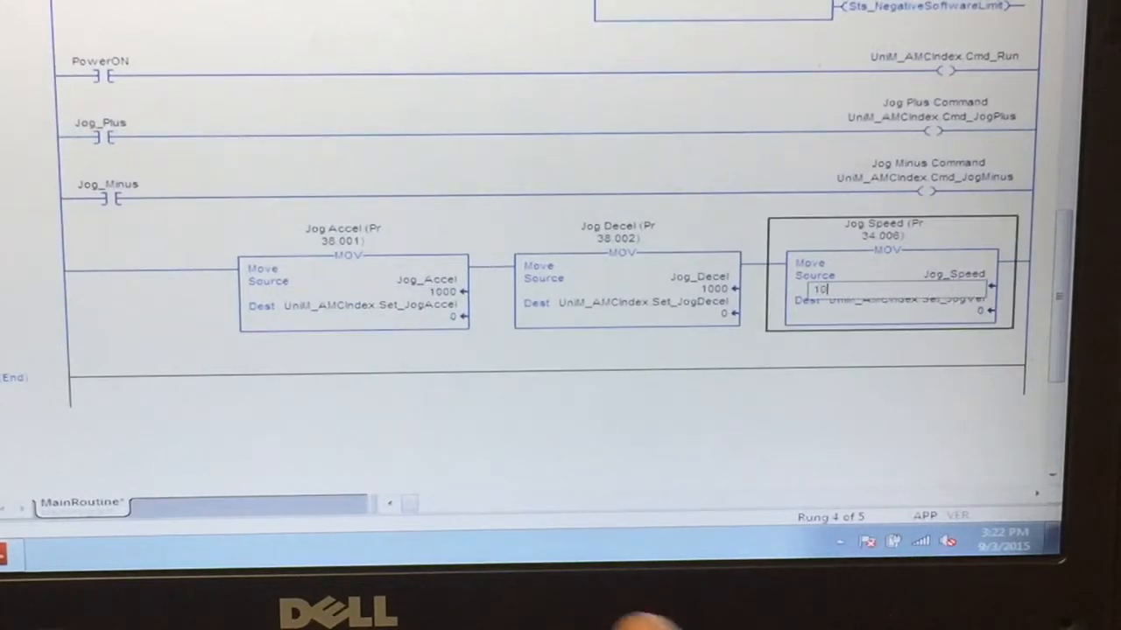
{"action": "type", "text": "1000"}
{"action": "key", "text": "Return"}
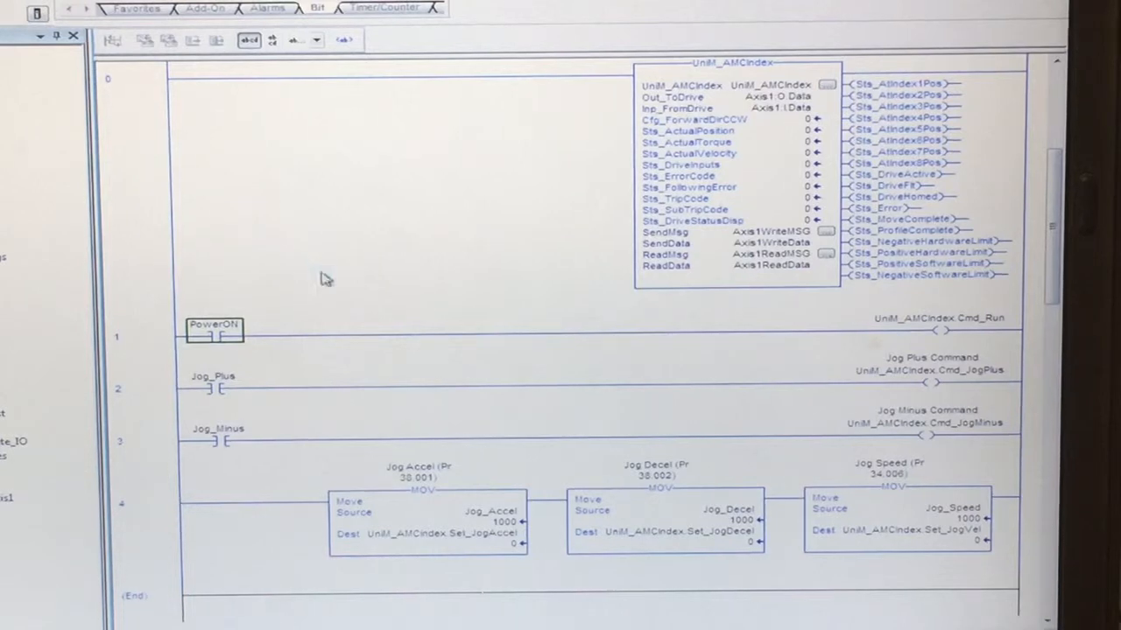
Confirm the download to the controller and return it to Remote Run mode.
{"action": "key", "text": "Return"}
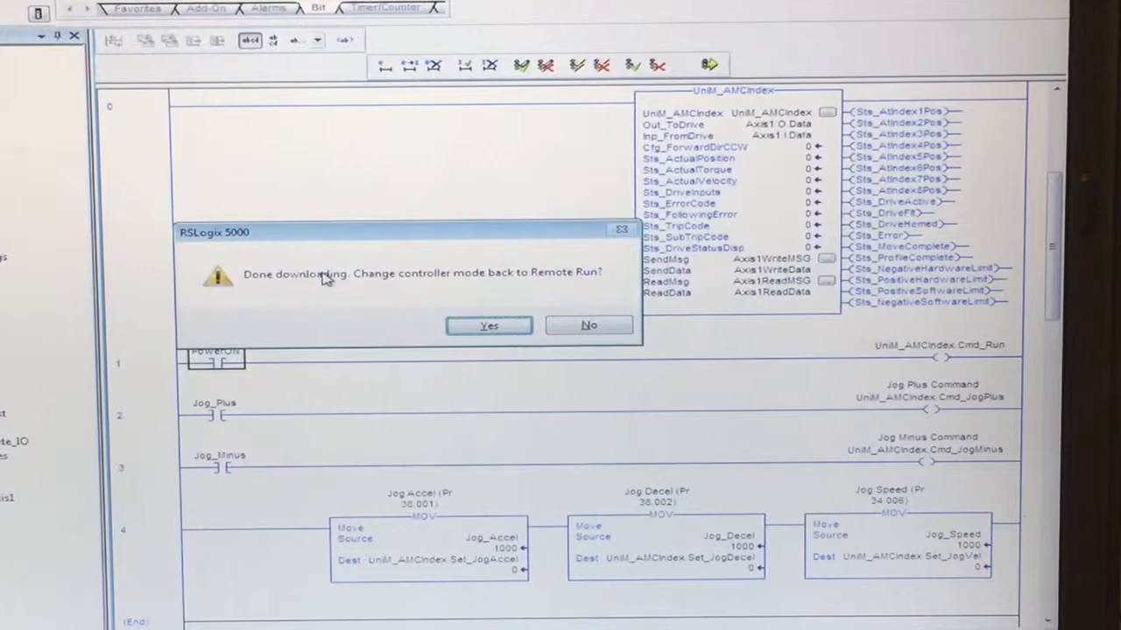
{"action": "key", "text": "Return"}
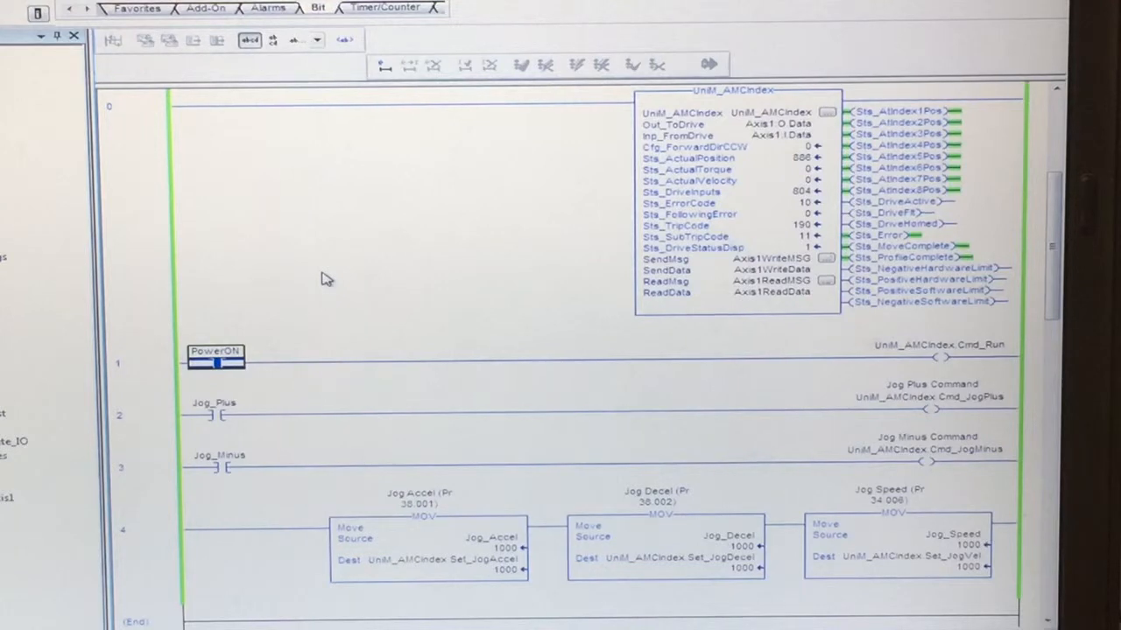
Toggle the PowerON bit on to energise the Cmd_Run coil.
{"action": "right_click", "coordinate": [213, 359]}
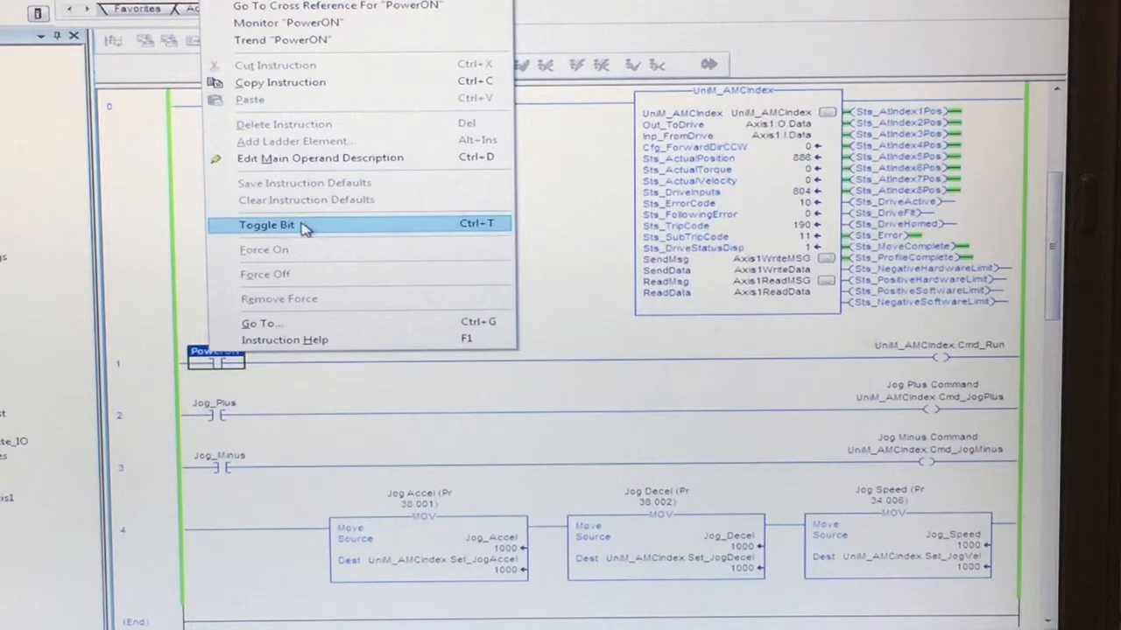
{"action": "left_click", "coordinate": [305, 228]}
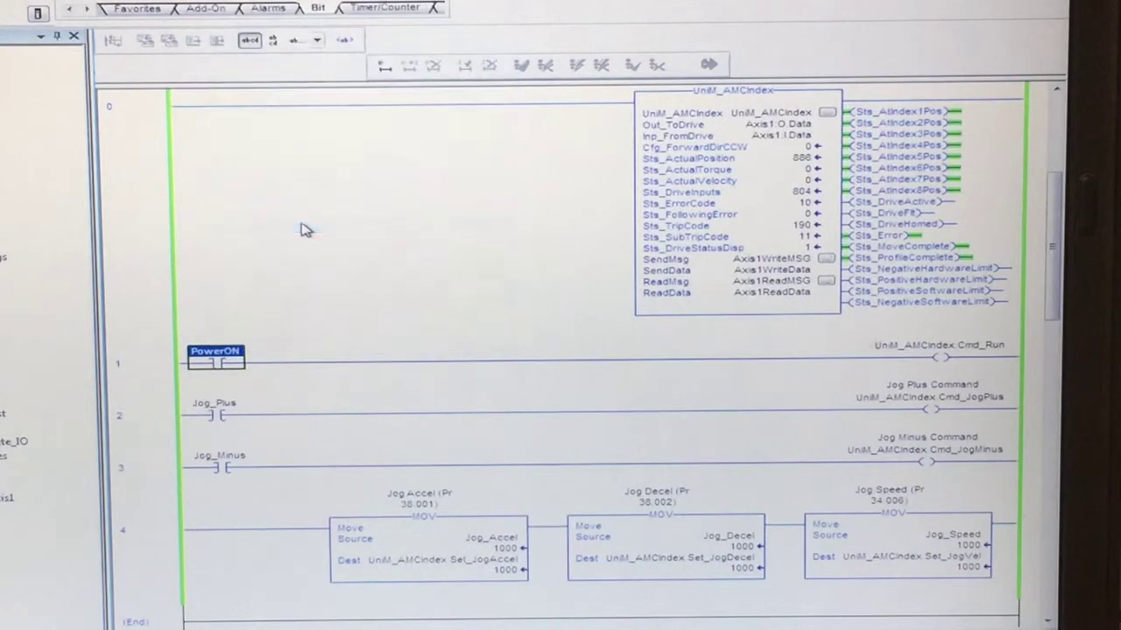
Toggle the Jog_Plus bit on so the motor jogs forward at velocity 1000.
{"action": "right_click", "coordinate": [225, 419]}
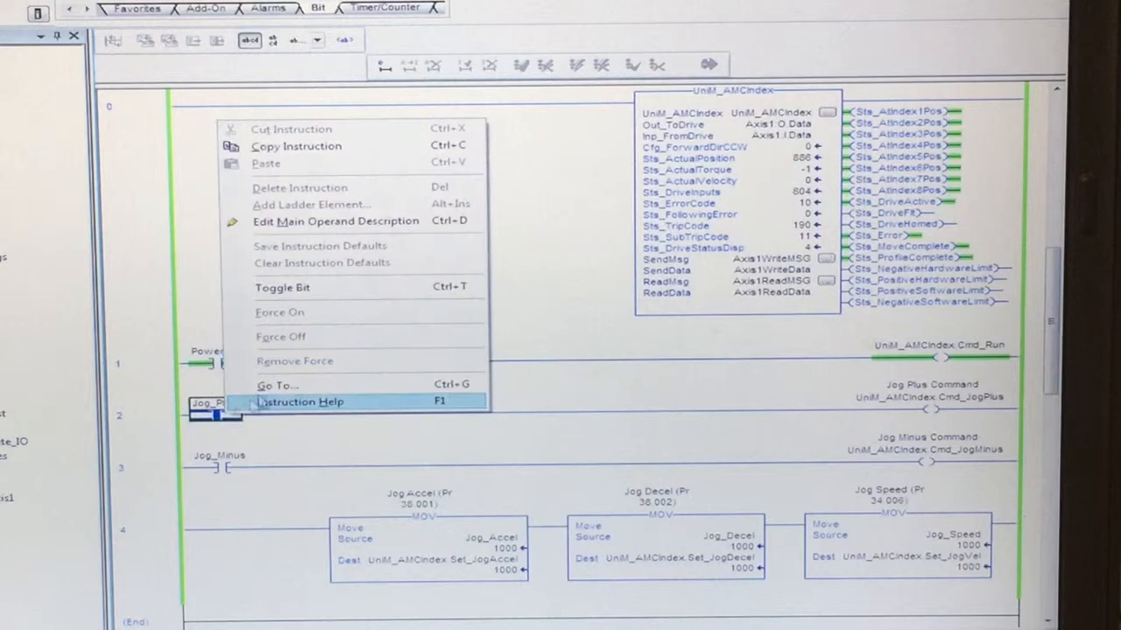
{"action": "left_click", "coordinate": [320, 291]}
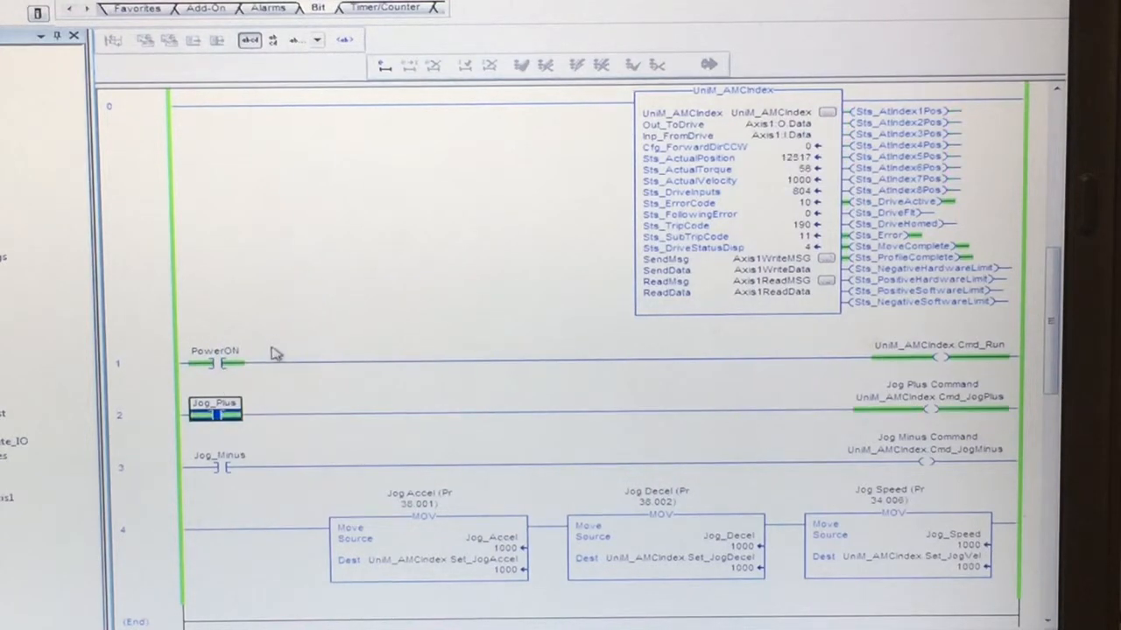